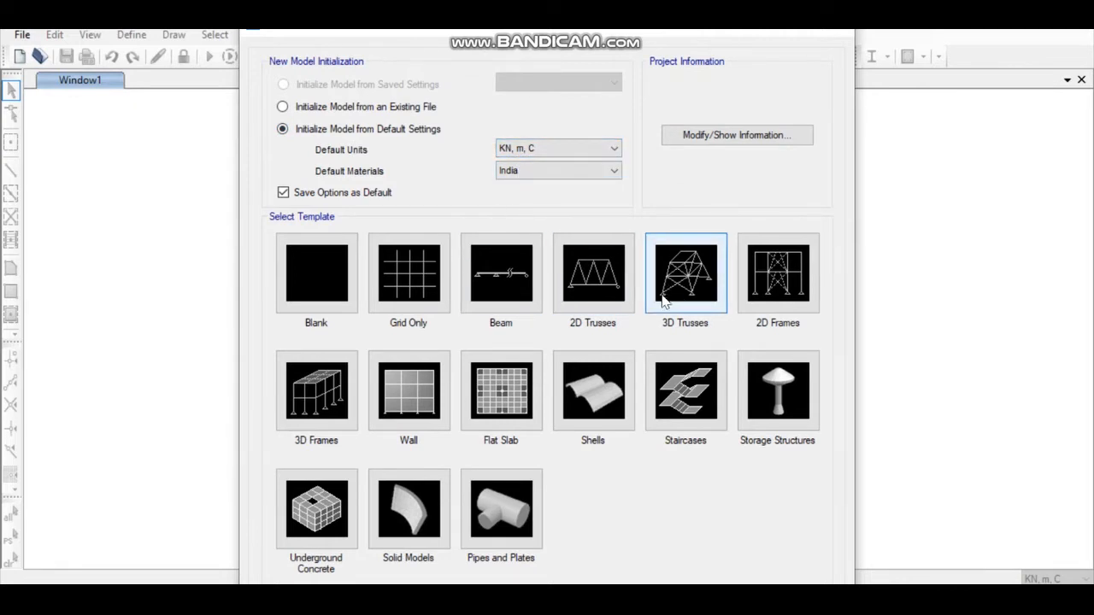
# Start a 2D portal frame from the 2D Frames template with 2 stories and 3 bays.
pyautogui.click(759, 295)
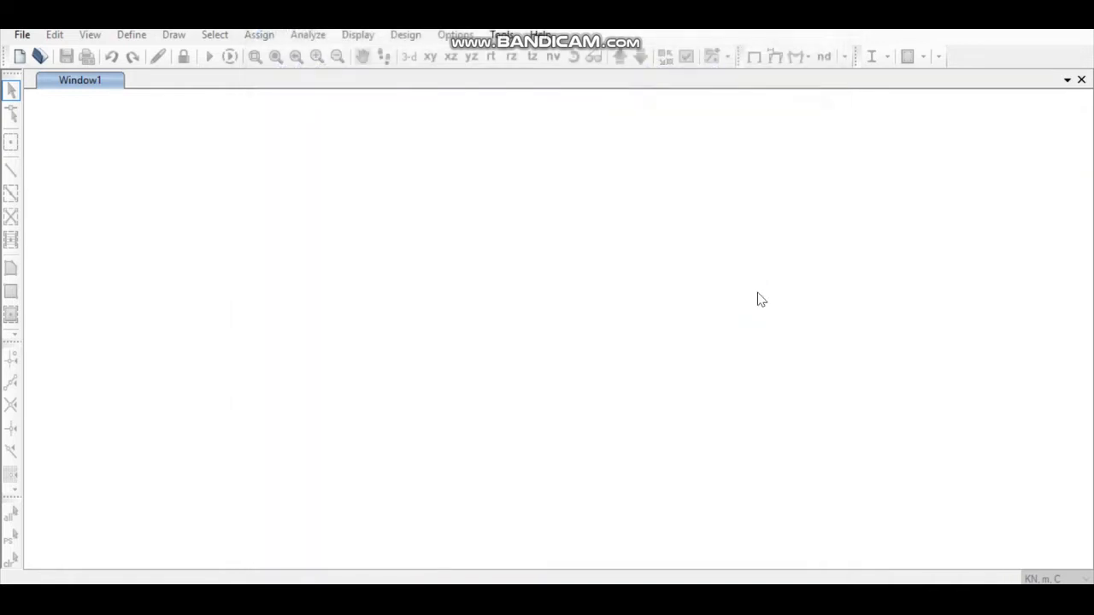
pyautogui.click(597, 233)
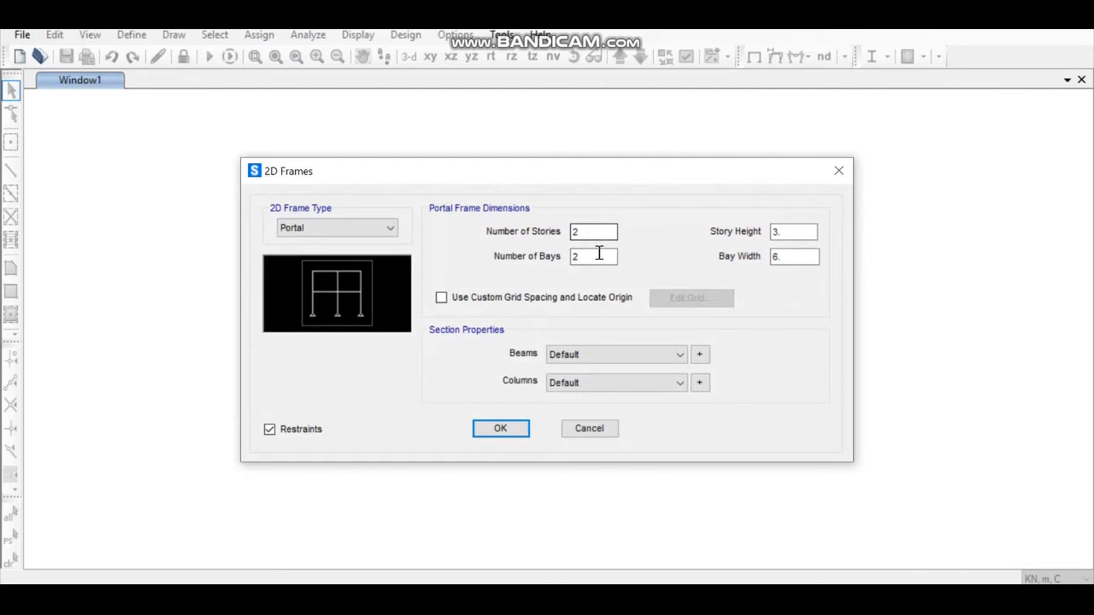
pyautogui.click(599, 256)
pyautogui.doubleClick(599, 256)
pyautogui.write('3')
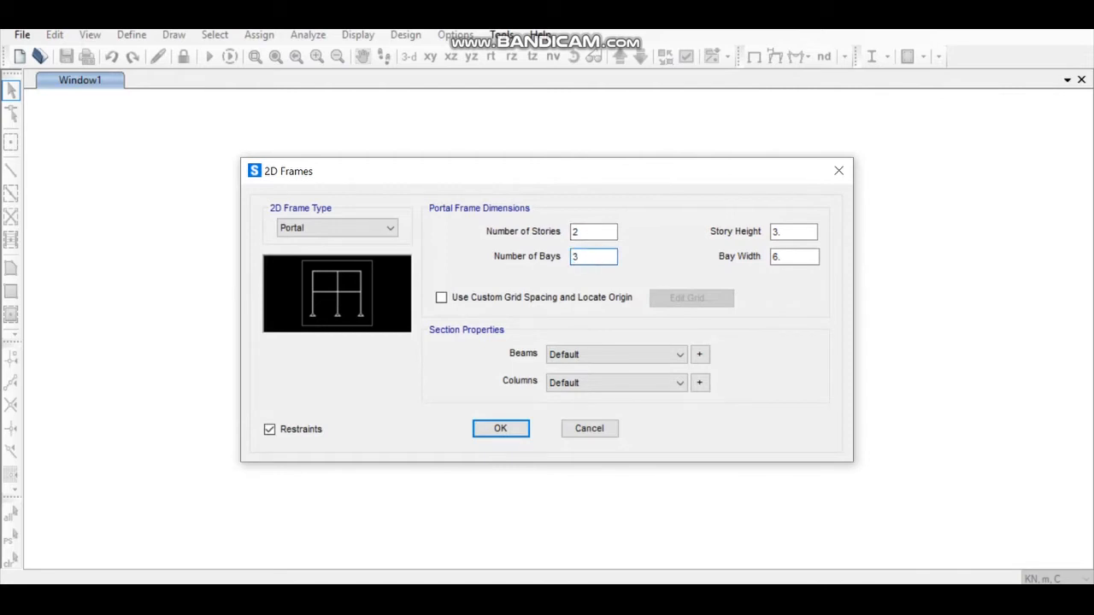
# Enable custom grid spacing for the portal frame and display its grid data as spacing.
pyautogui.click(444, 298)
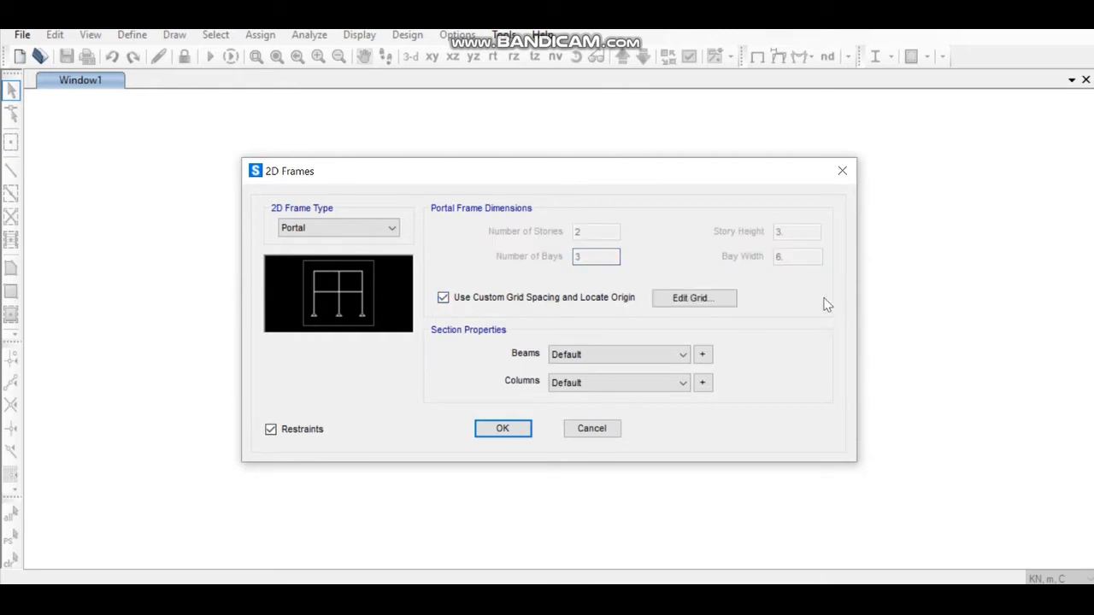
pyautogui.click(699, 307)
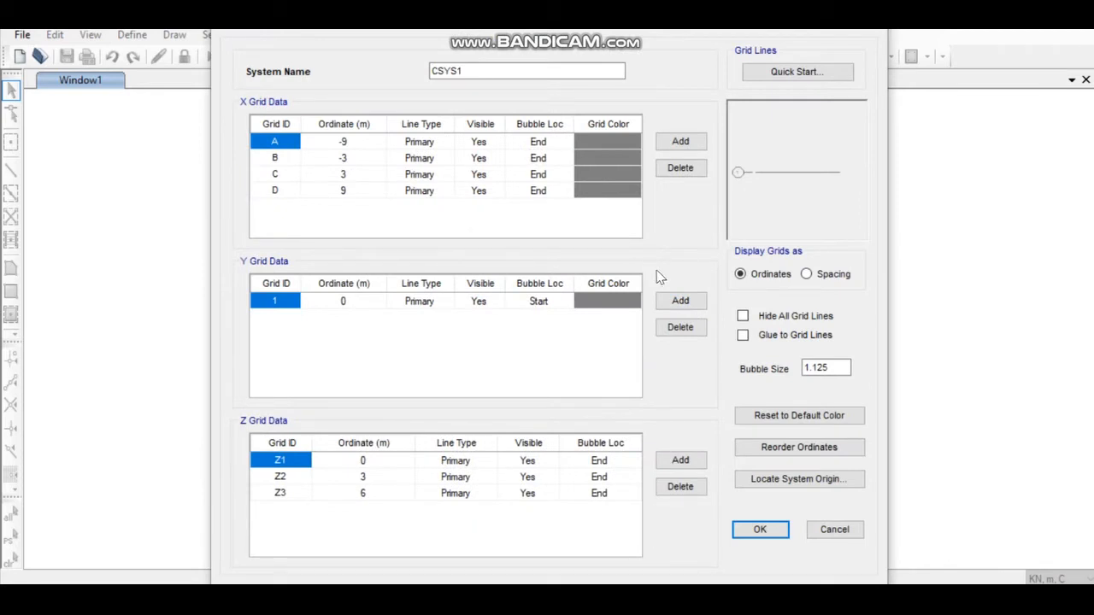
pyautogui.click(806, 274)
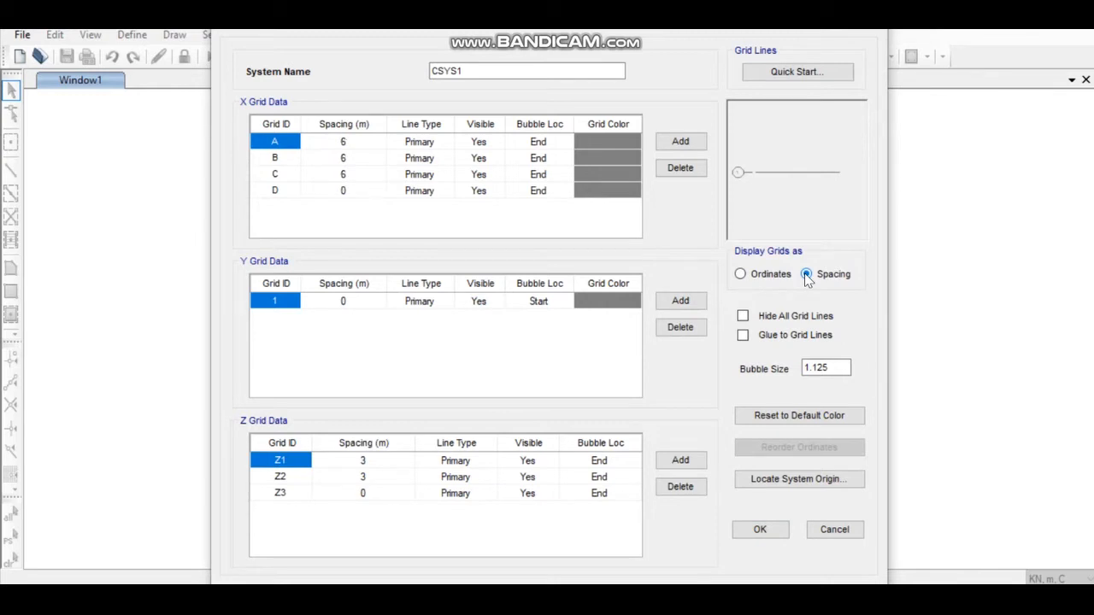
# Set the X grid spacings to 3 m for A, 4 m for B and 3 m for C.
pyautogui.click(372, 149)
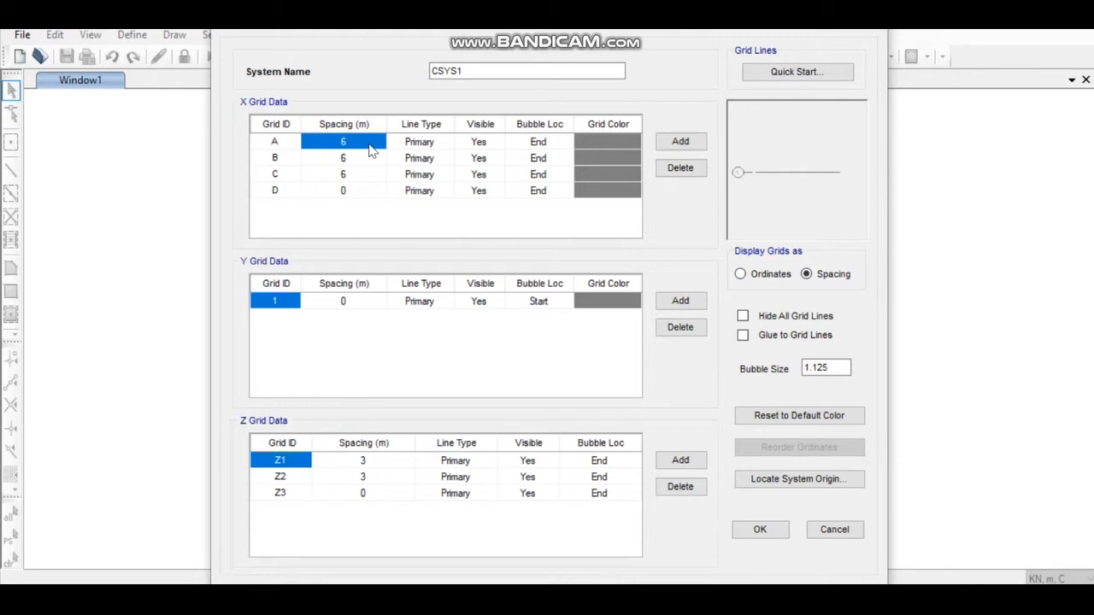
pyautogui.write('3')
pyautogui.click(363, 162)
pyautogui.write('4')
pyautogui.click(359, 179)
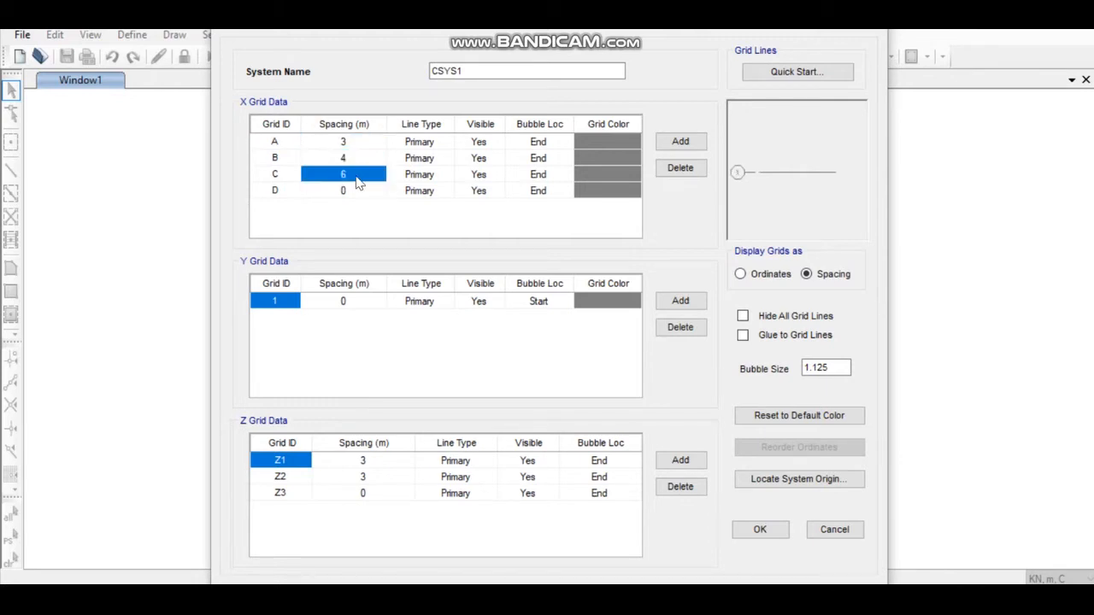
pyautogui.write('3')
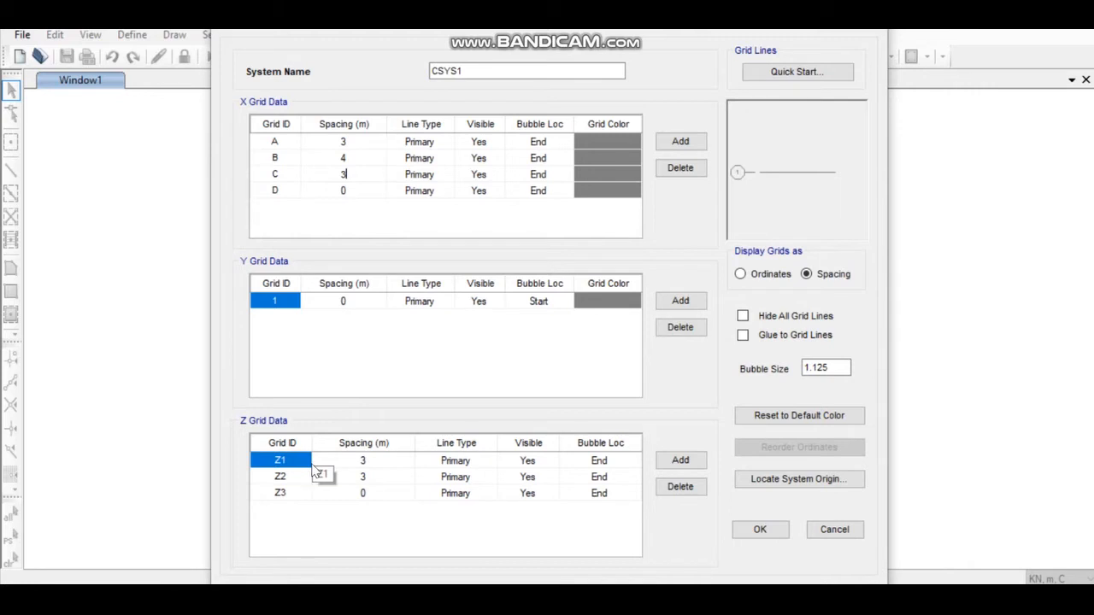
# Set the Z grid spacings to 5 m for Z1 and 4 m for Z2, and generate the frame.
pyautogui.click(363, 461)
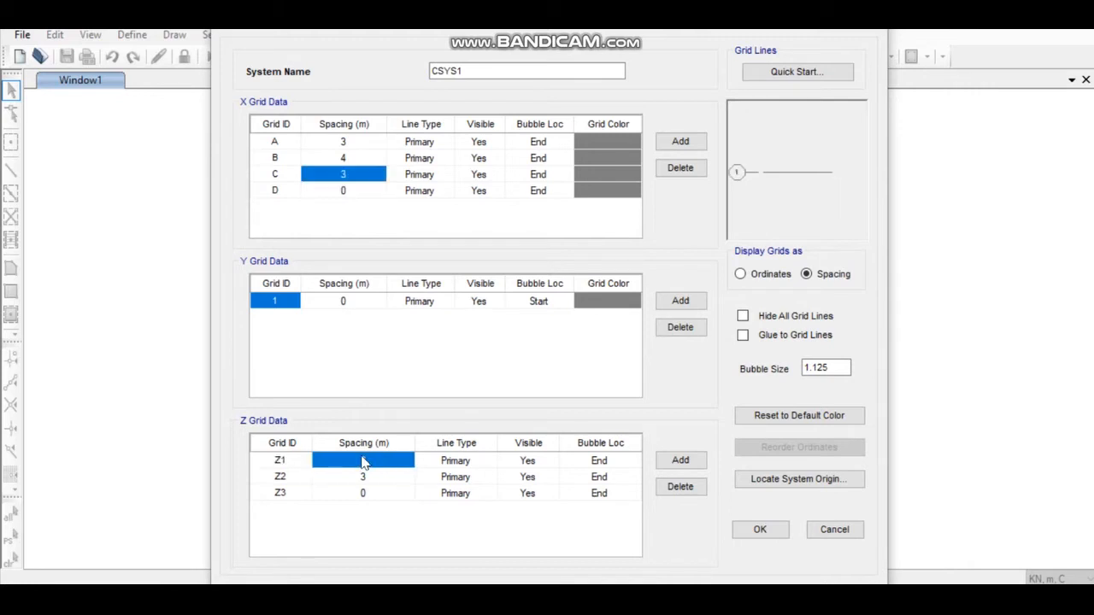
pyautogui.write('5')
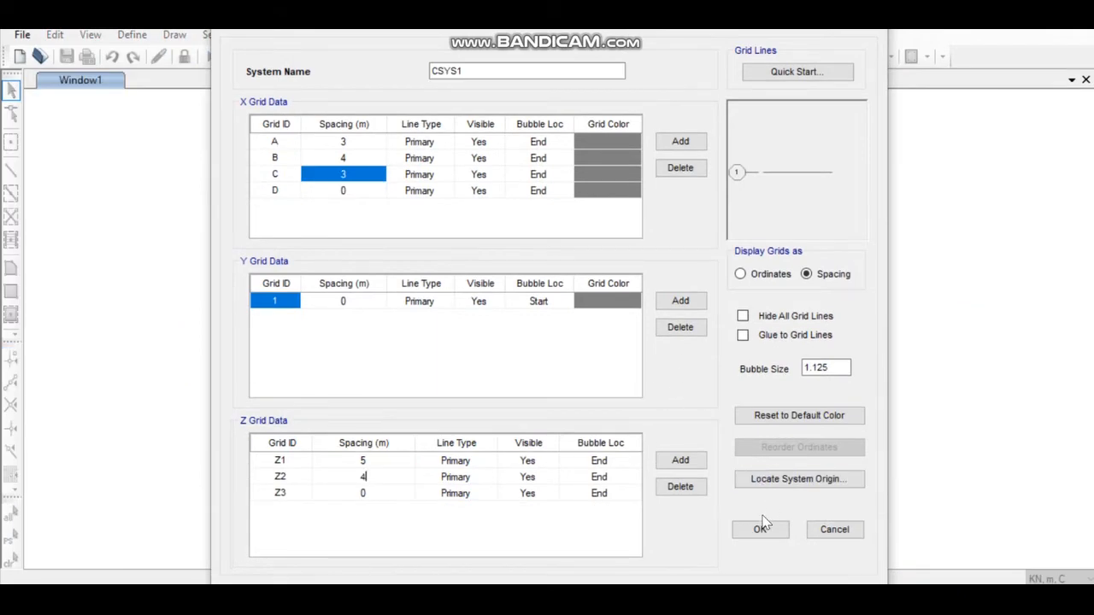
pyautogui.click(761, 529)
pyautogui.click(501, 429)
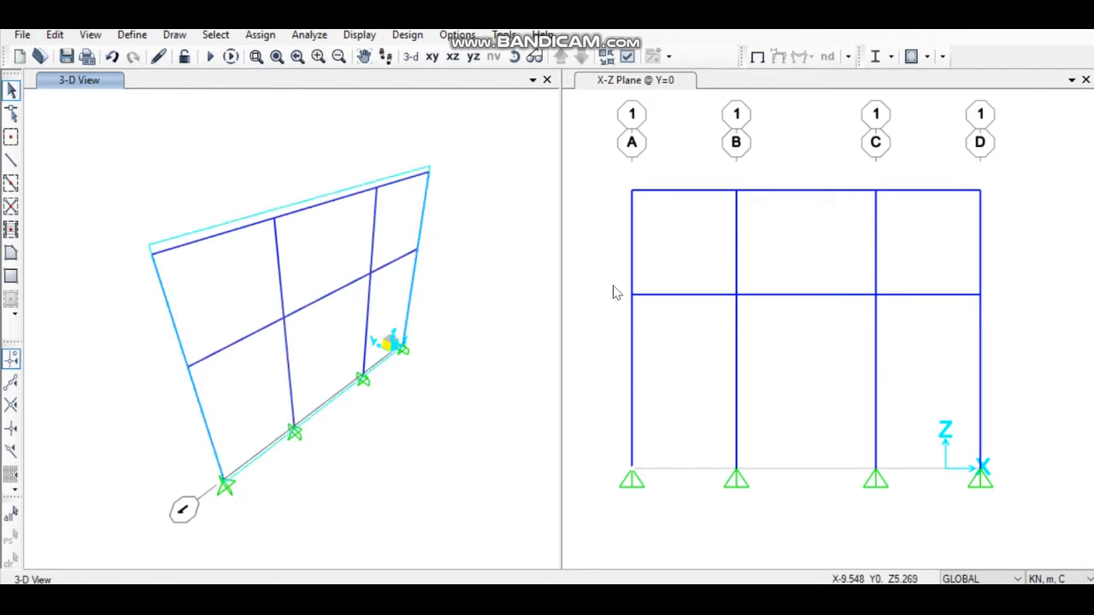
# Add a new steel material with region India, standard Indian and grade Fe345.
pyautogui.click(138, 39)
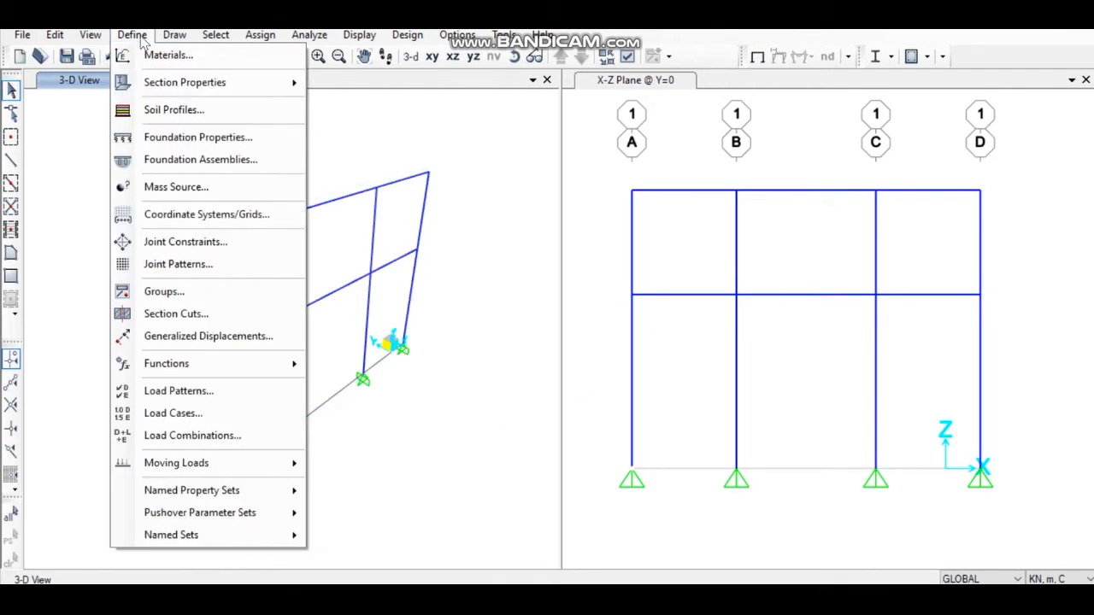
pyautogui.click(133, 35)
pyautogui.click(175, 54)
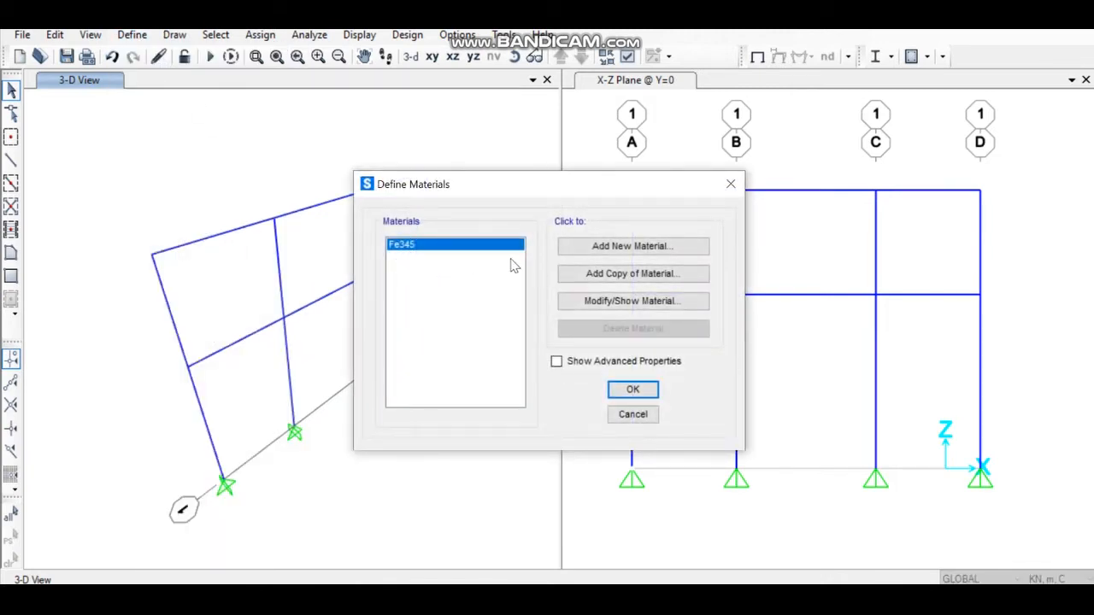
pyautogui.click(597, 249)
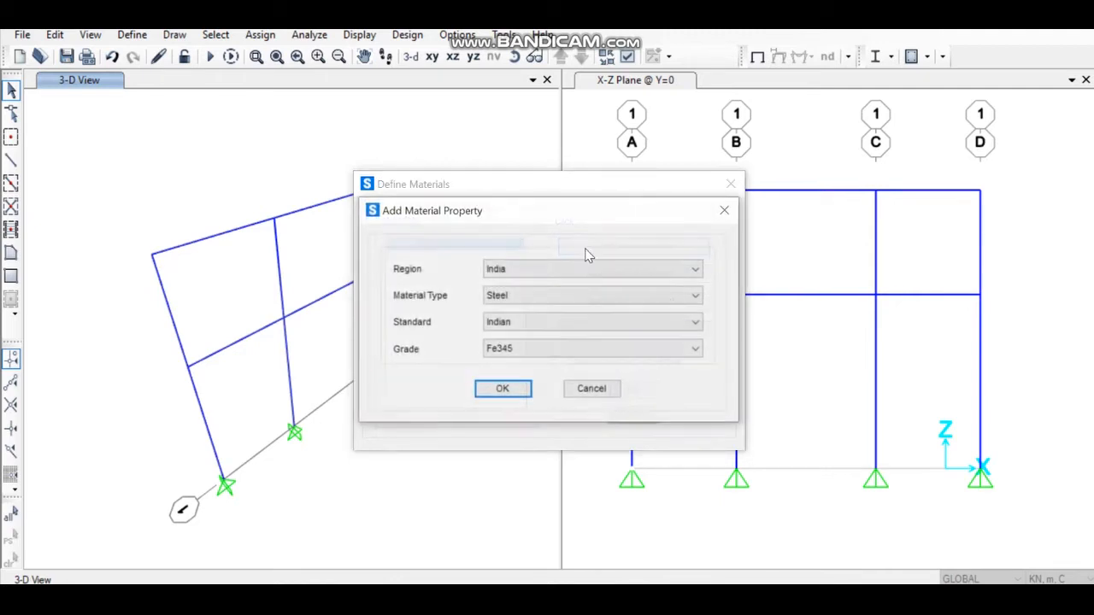
pyautogui.click(494, 270)
pyautogui.click(493, 270)
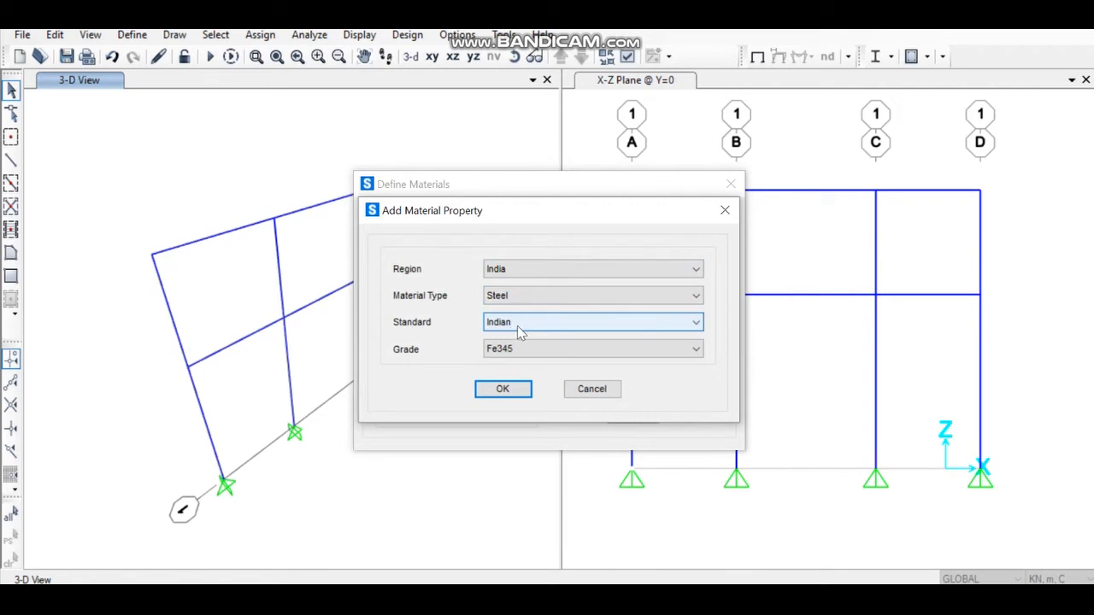
pyautogui.click(520, 394)
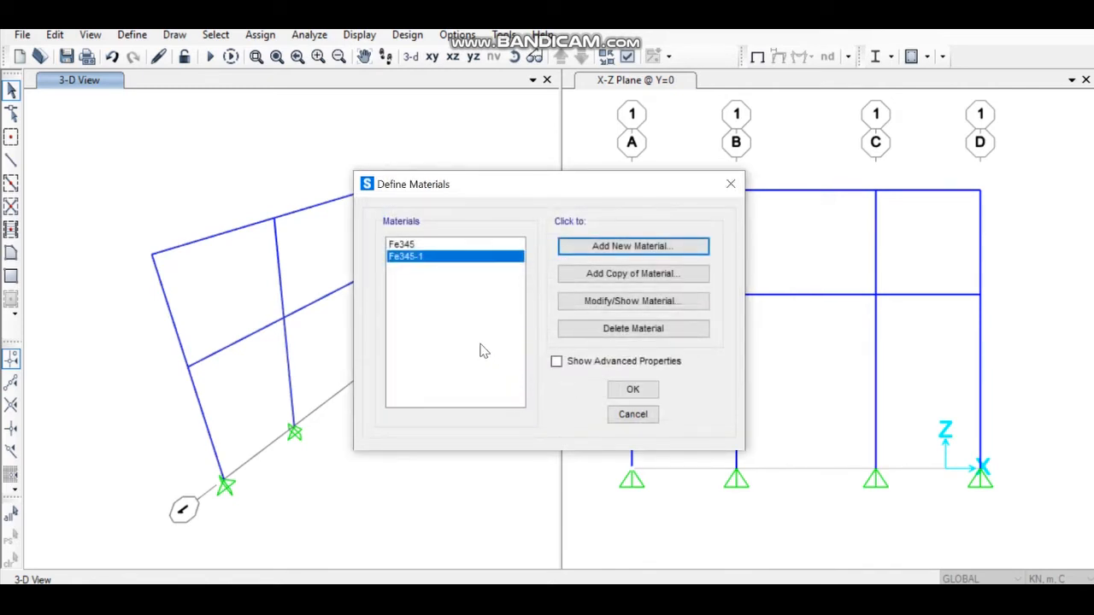
pyautogui.click(632, 390)
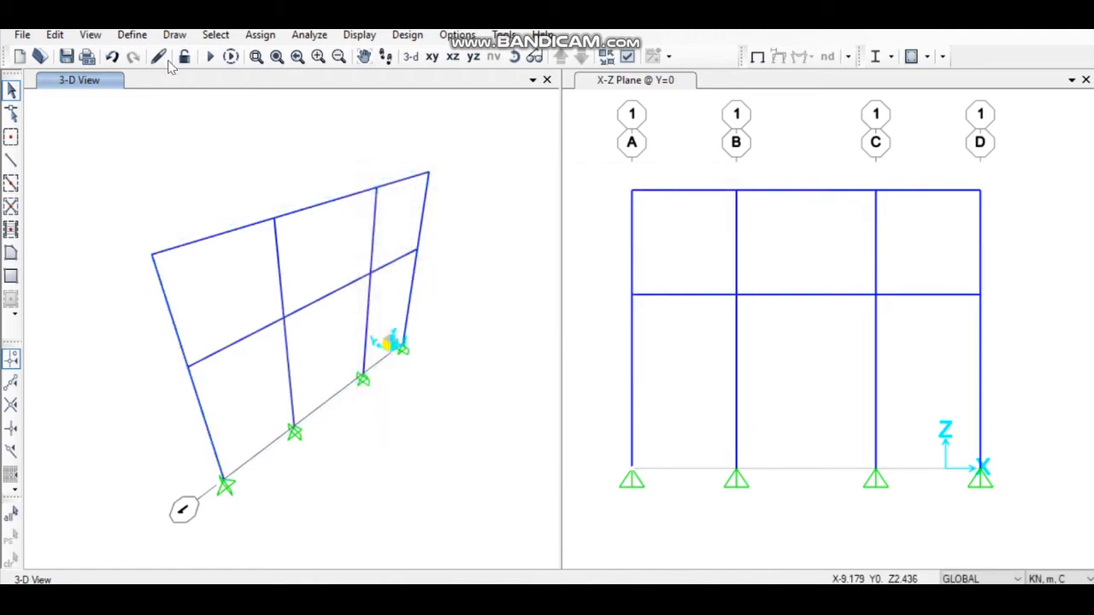
# Begin importing a steel I/Wide Flange frame section from the Indian.pro property file.
pyautogui.click(134, 35)
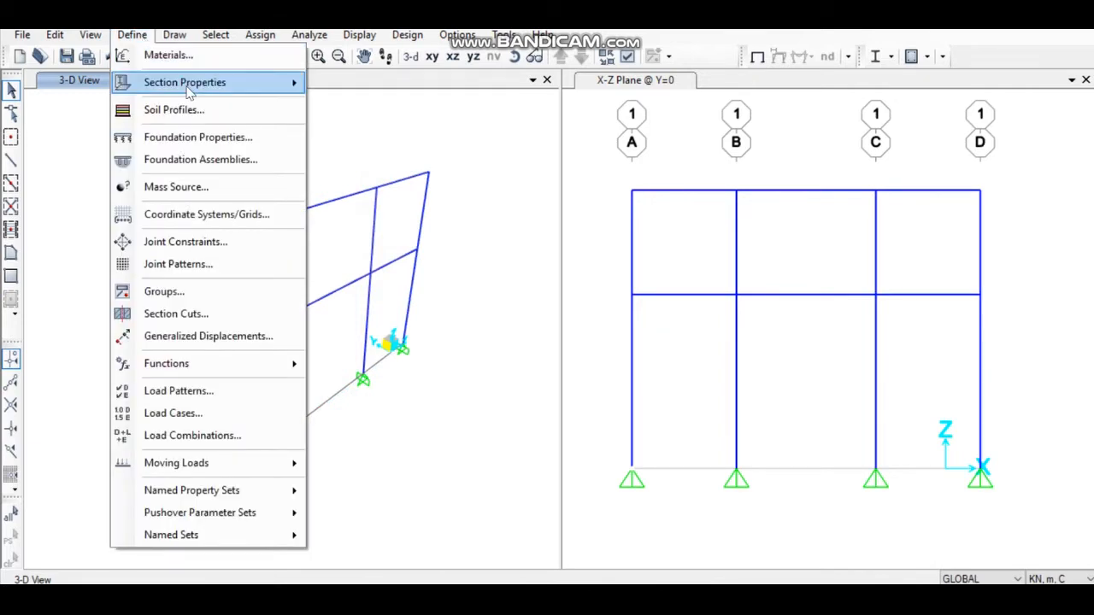
pyautogui.moveTo(249, 85)
pyautogui.click(351, 85)
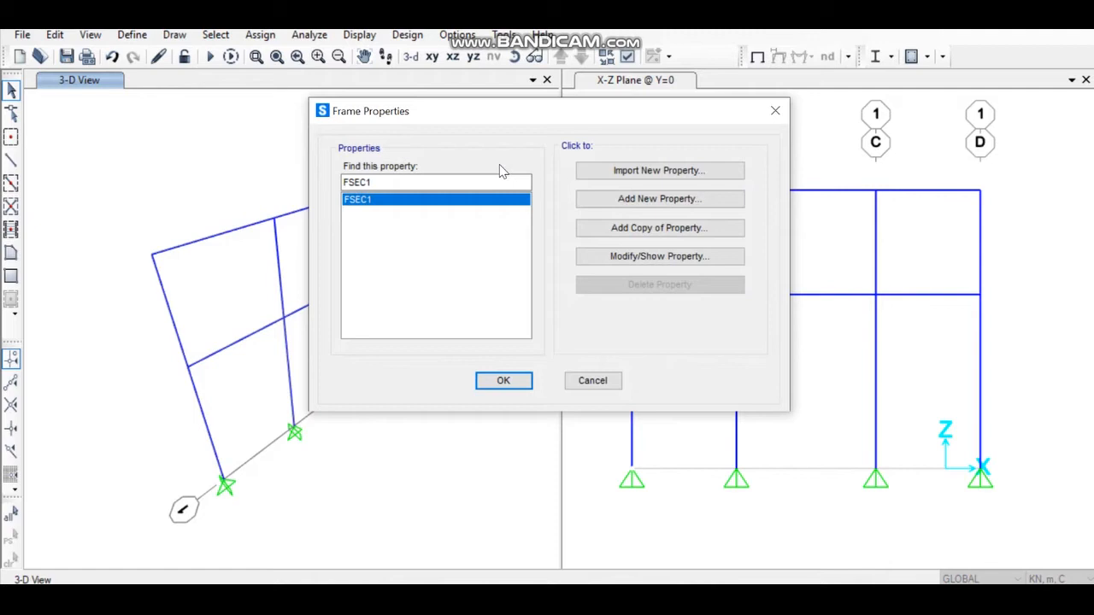
pyautogui.click(669, 172)
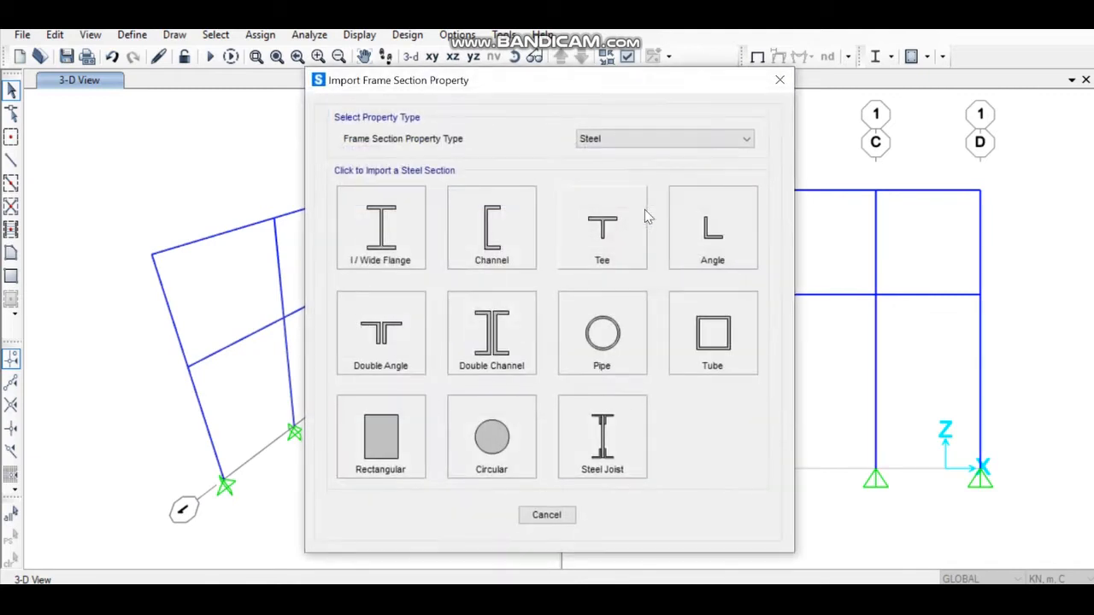
pyautogui.click(417, 242)
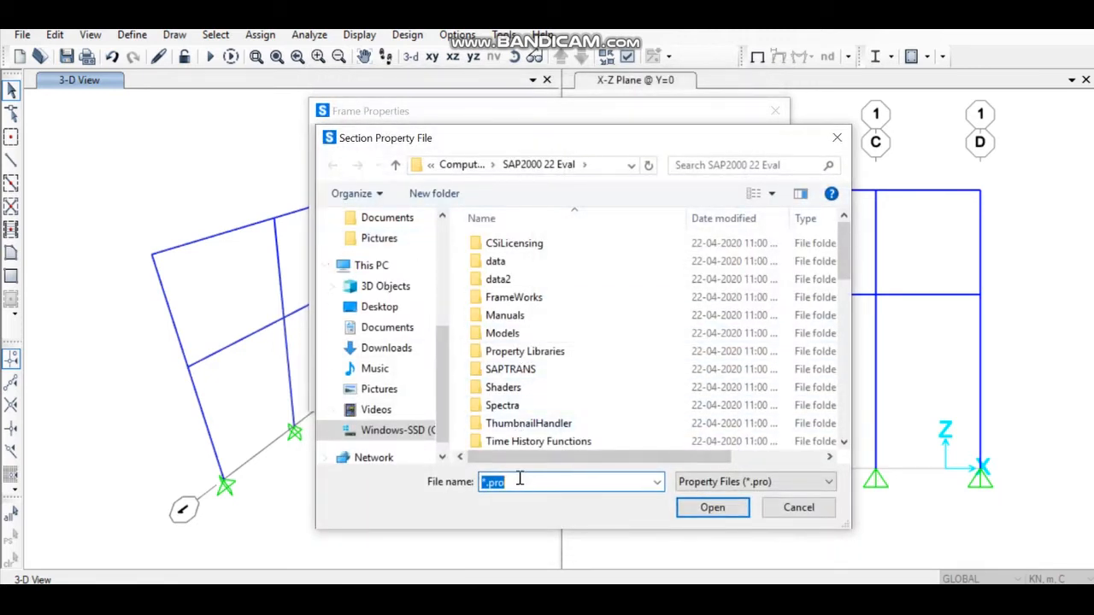
pyautogui.press('BackSpace')
pyautogui.write('in')
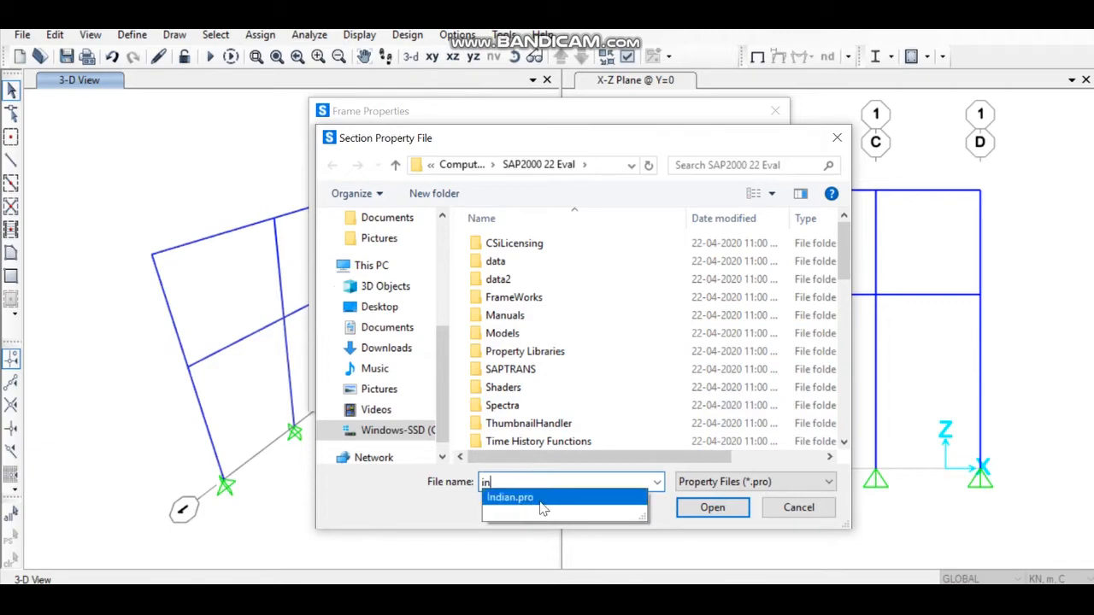
pyautogui.click(637, 511)
pyautogui.click(699, 516)
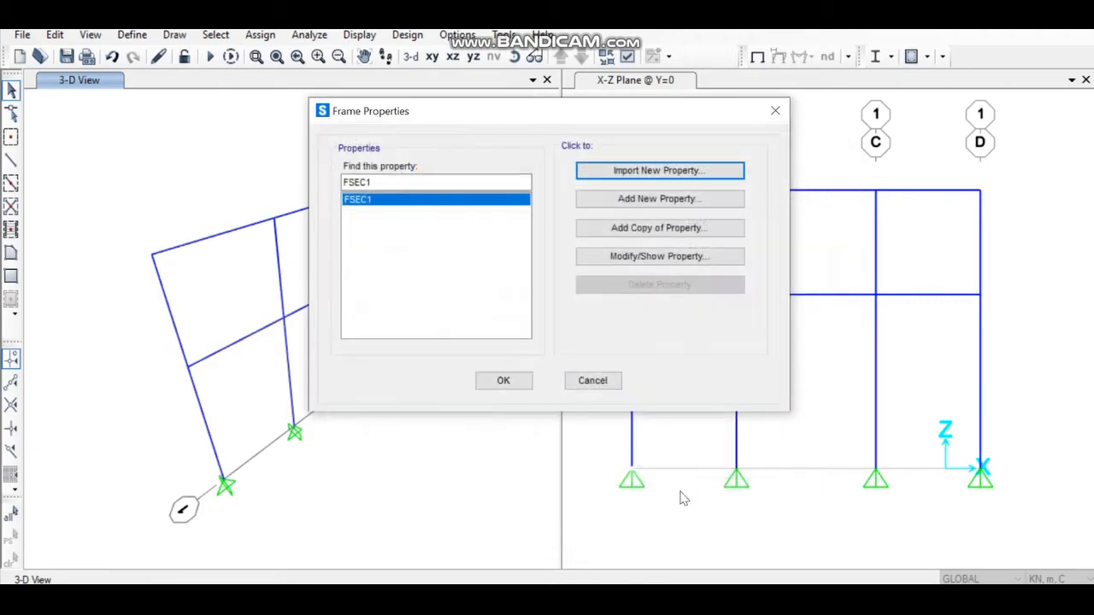
# Choose the ISMB200 and ISMB225 sections for import.
pyautogui.scroll(-7, 563, 423)
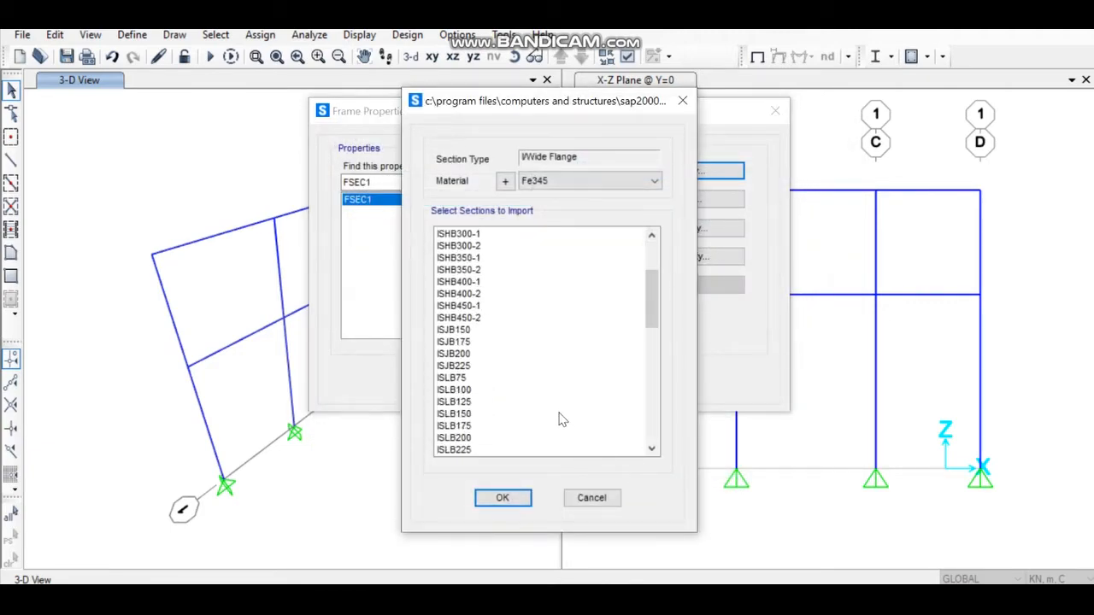
pyautogui.scroll(-2, 517, 402)
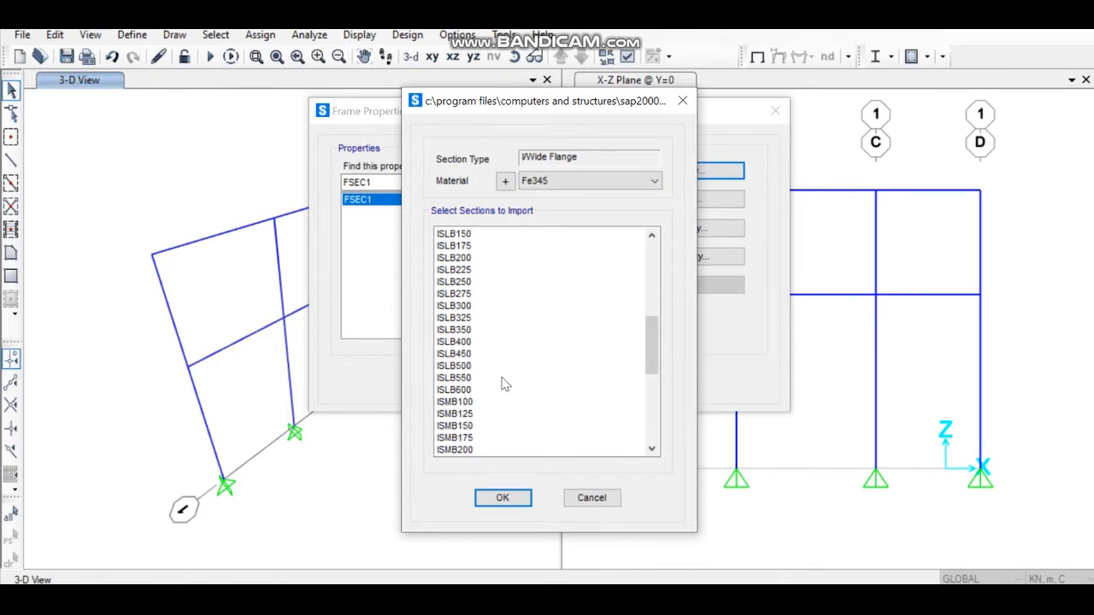
pyautogui.click(501, 414)
pyautogui.keyDown('shift'); pyautogui.click(487, 427); pyautogui.keyUp('shift')
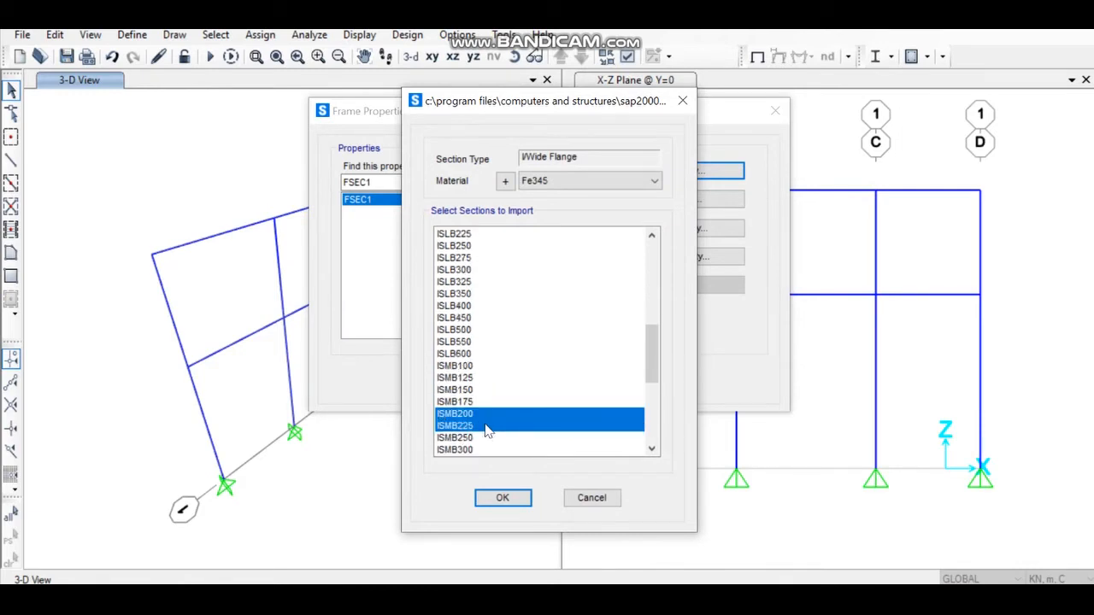
pyautogui.click(518, 503)
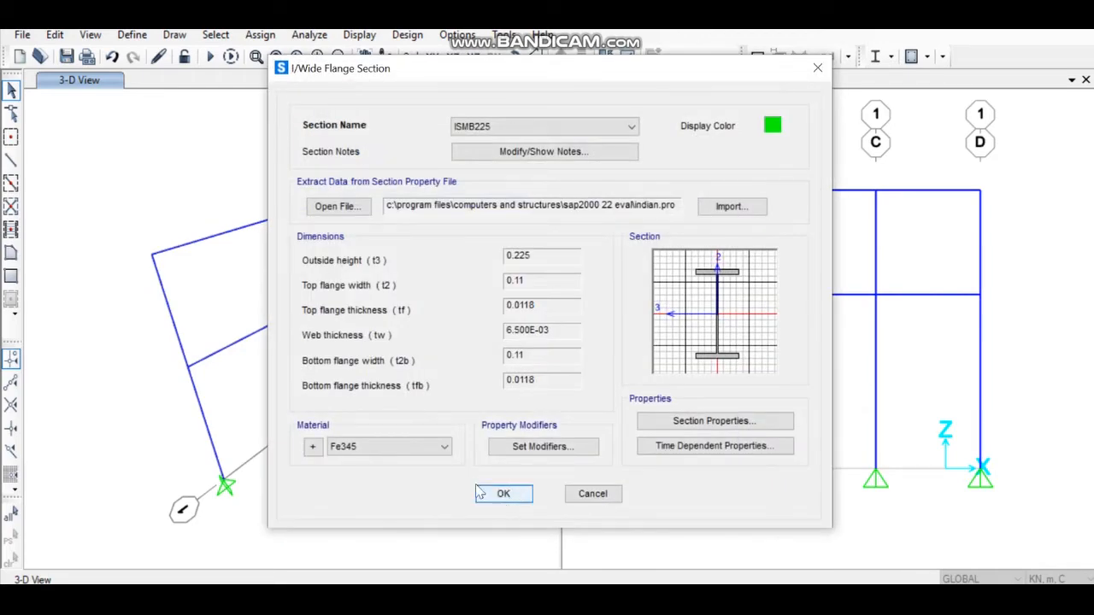
# Use Fe345 as the material of the imported I-section and accept the frame properties.
pyautogui.click(443, 446)
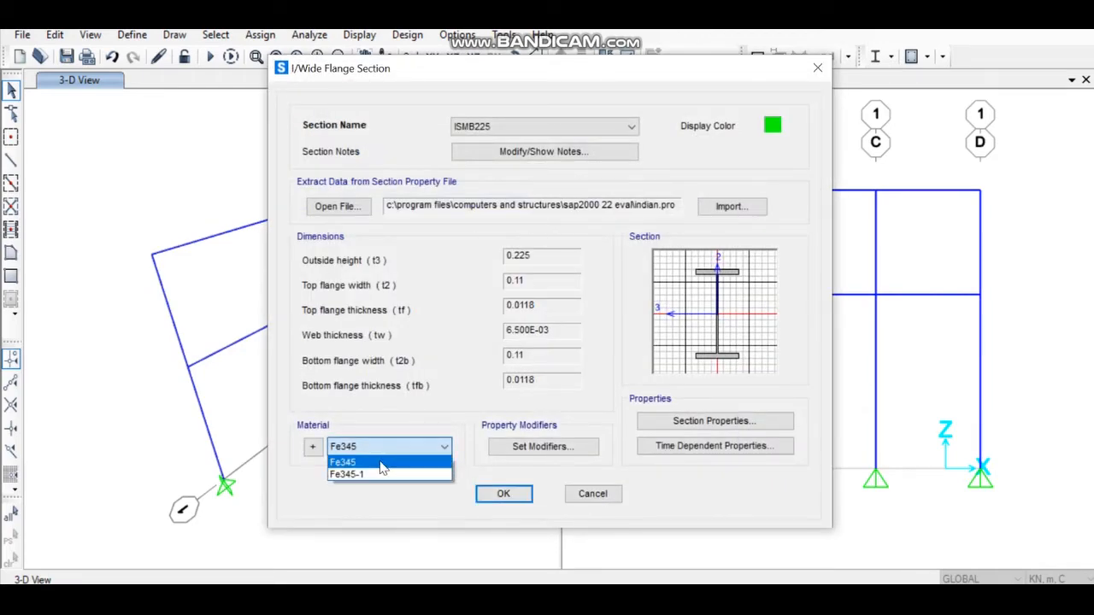
pyautogui.click(382, 466)
pyautogui.click(516, 496)
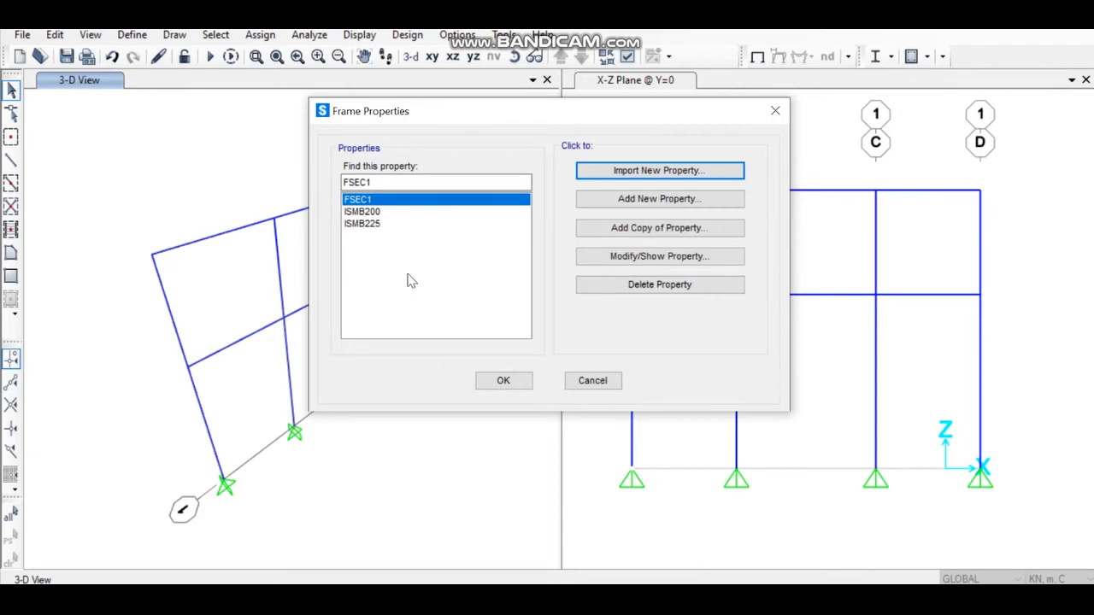
pyautogui.click(503, 381)
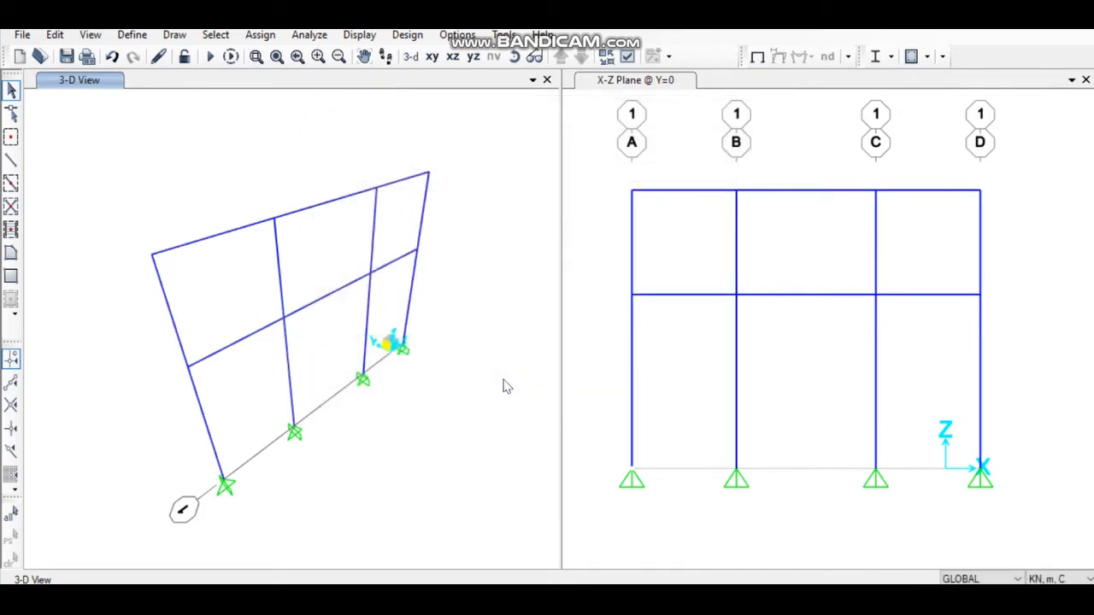
# Select all members of the frame in the X-Z elevation and assign them the ISMB200 section.
pyautogui.click(1029, 275)
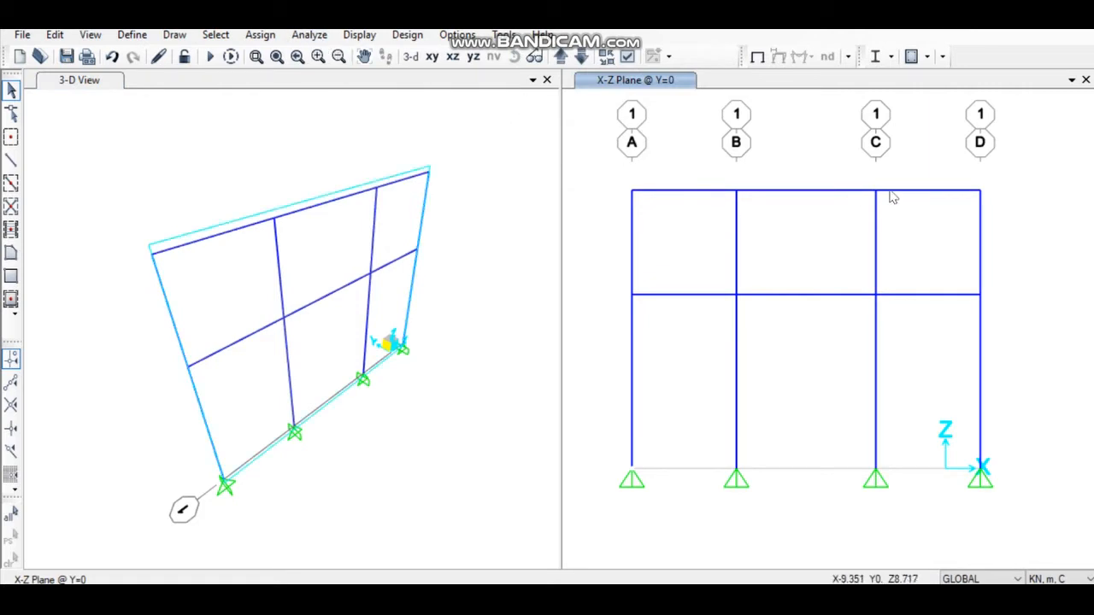
pyautogui.moveTo(1021, 155); pyautogui.dragTo(600, 409)
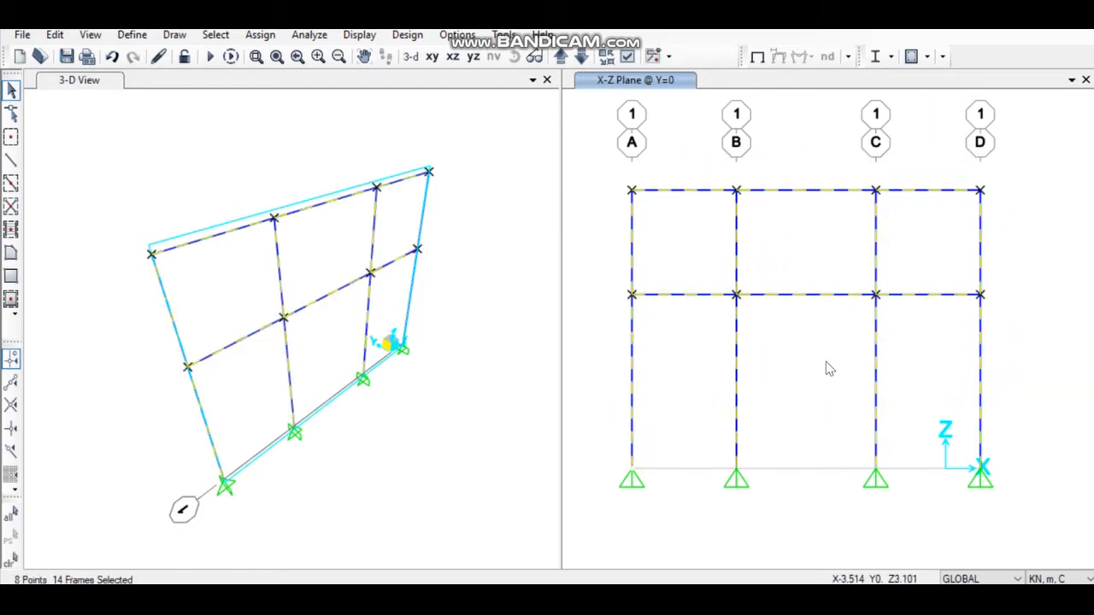
pyautogui.click(261, 36)
pyautogui.moveTo(335, 77)
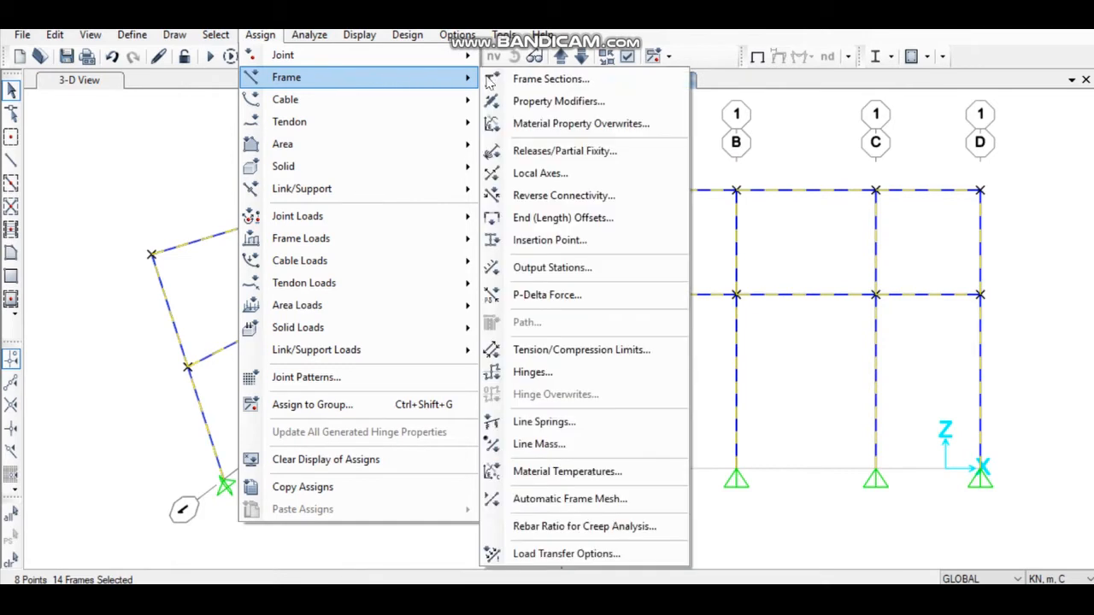
pyautogui.click(549, 78)
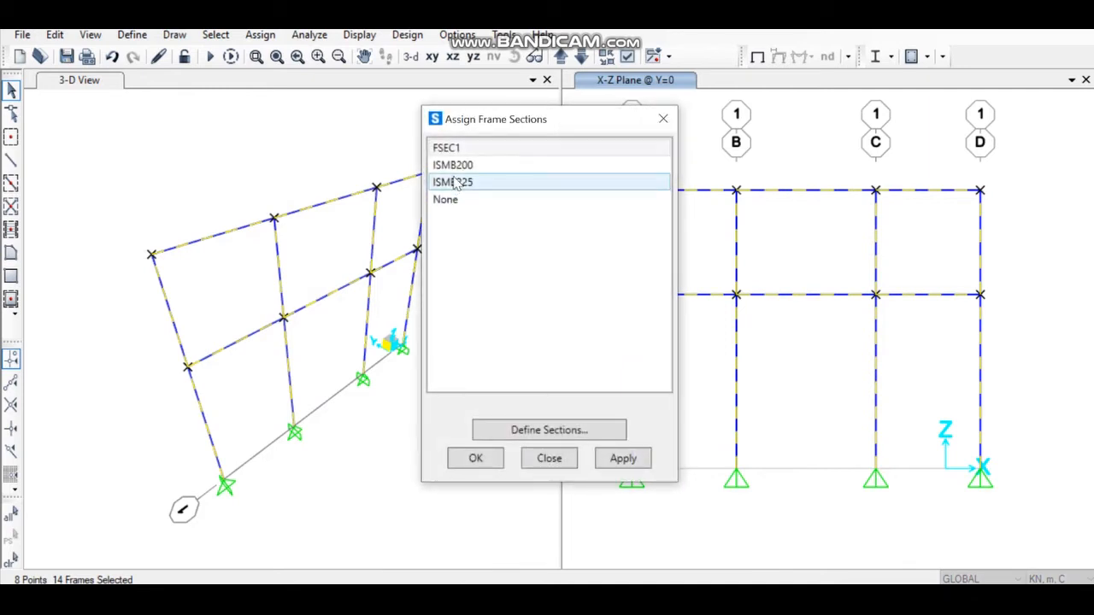
pyautogui.click(462, 167)
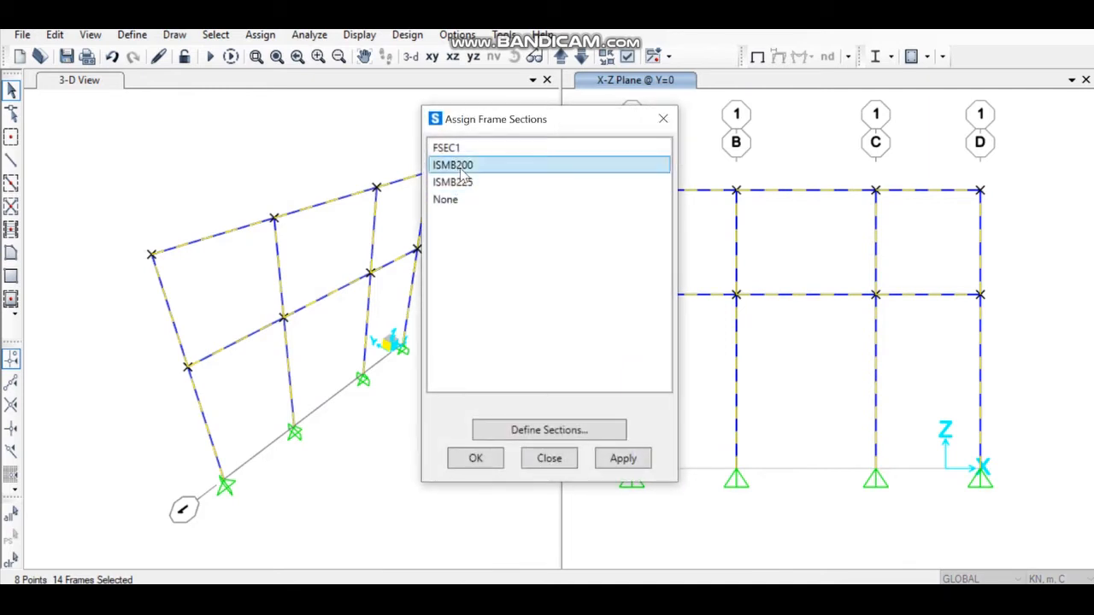
pyautogui.click(623, 458)
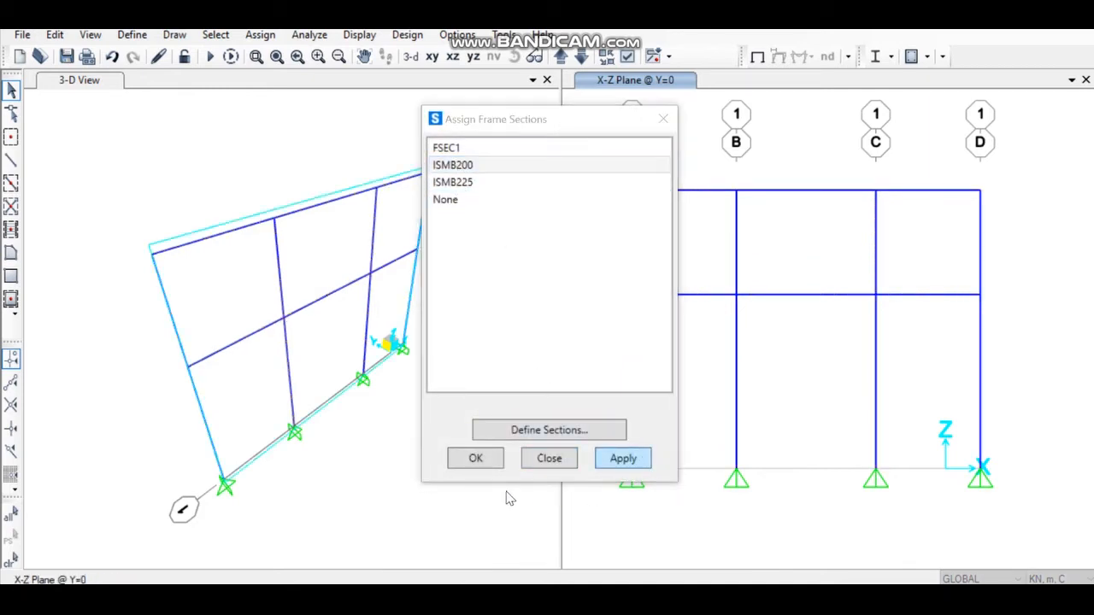
pyautogui.click(475, 459)
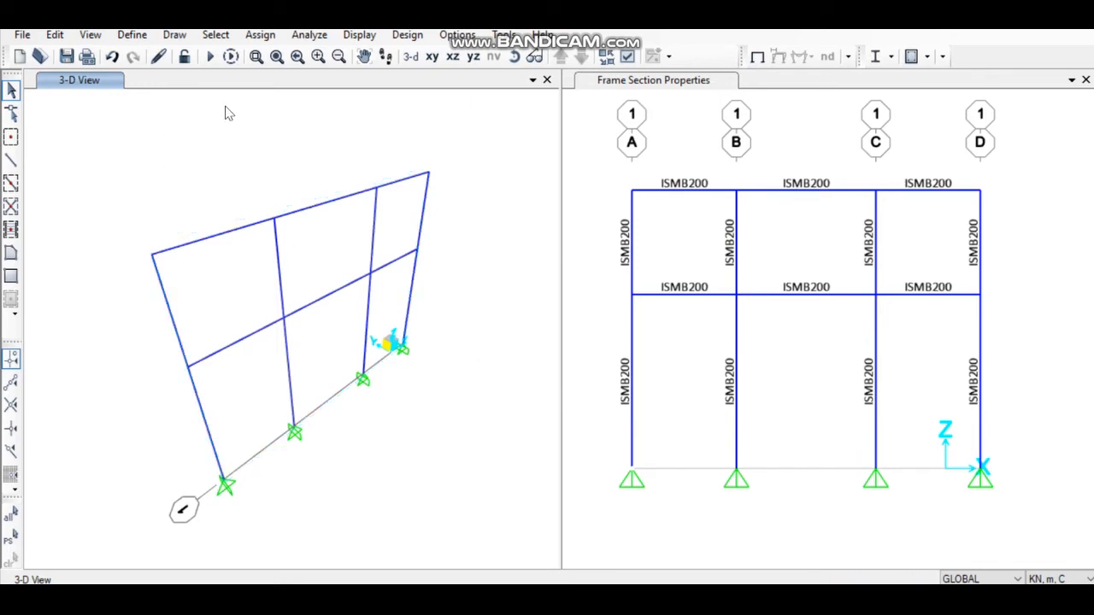
# Assign a 4 kN/m uniform DEAD gravity load to the roof beam between grids A and B.
pyautogui.click(689, 192)
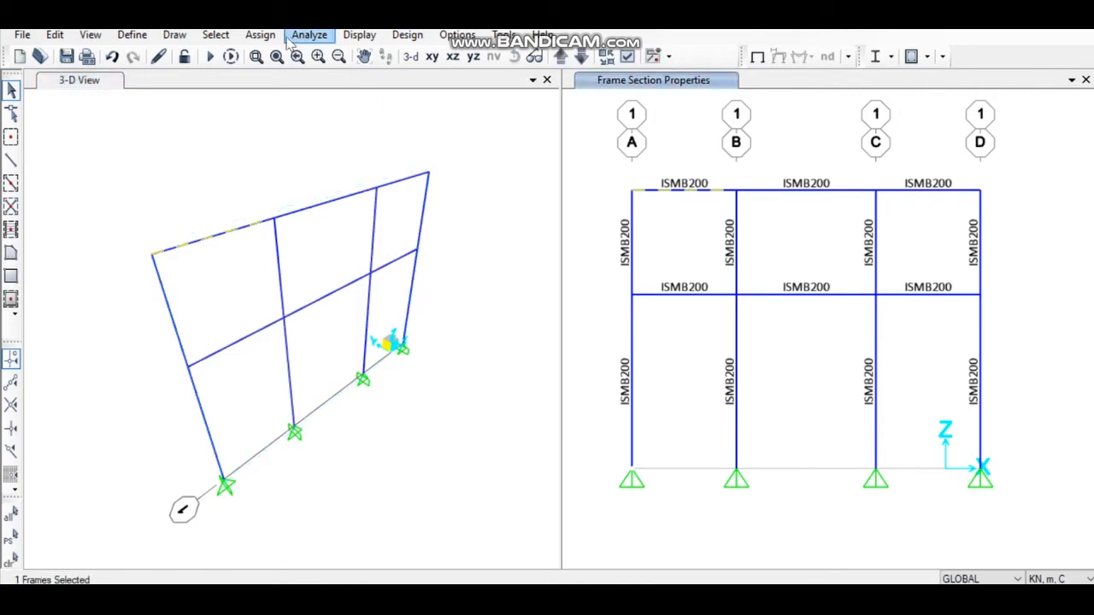
pyautogui.click(260, 34)
pyautogui.moveTo(400, 228)
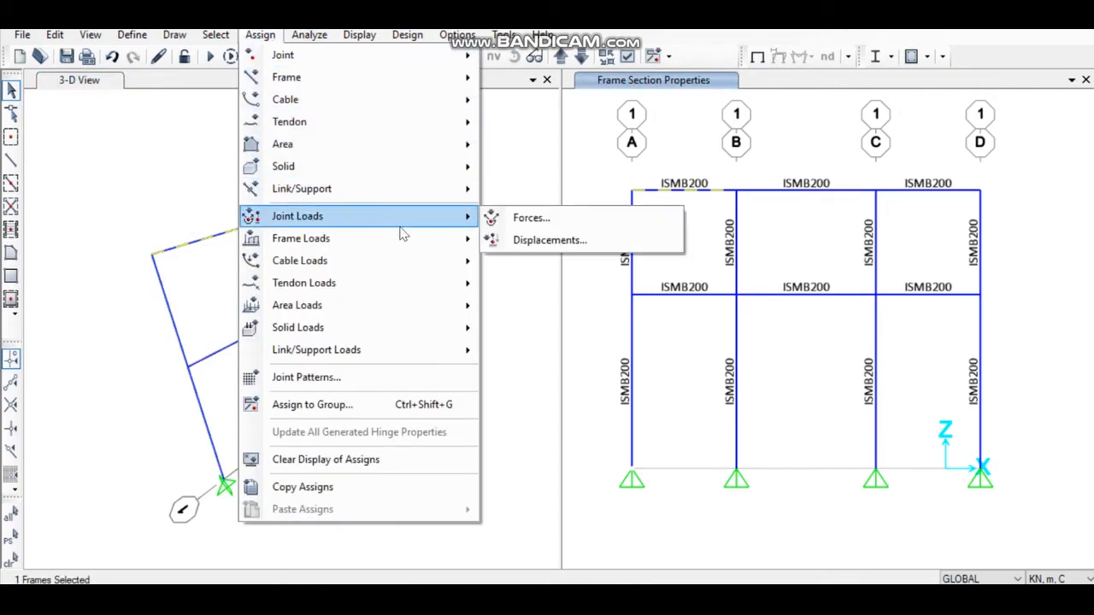
pyautogui.moveTo(440, 239)
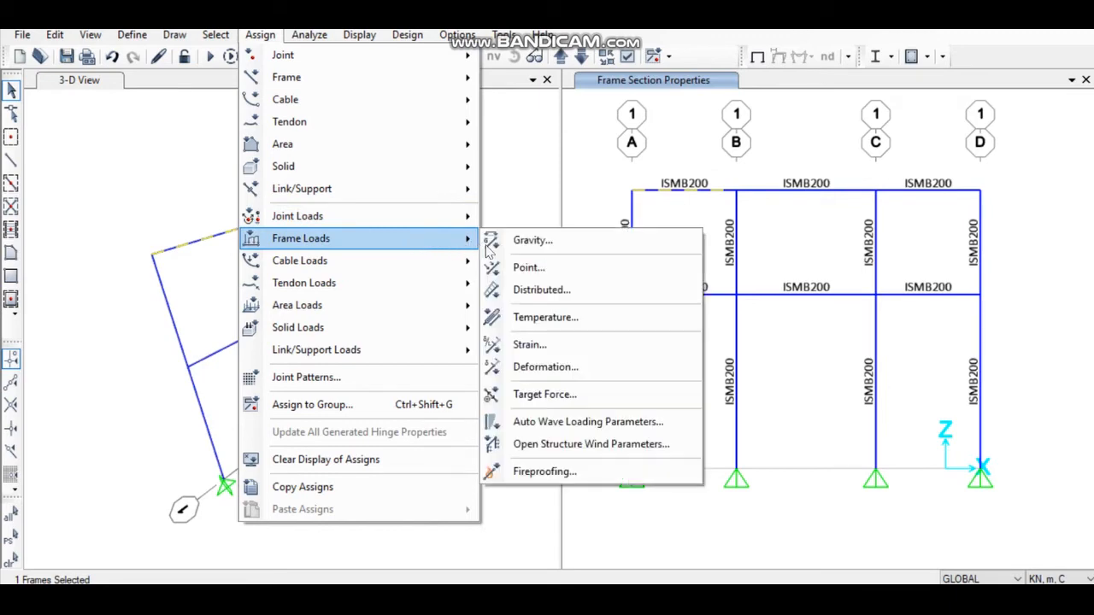
pyautogui.click(542, 290)
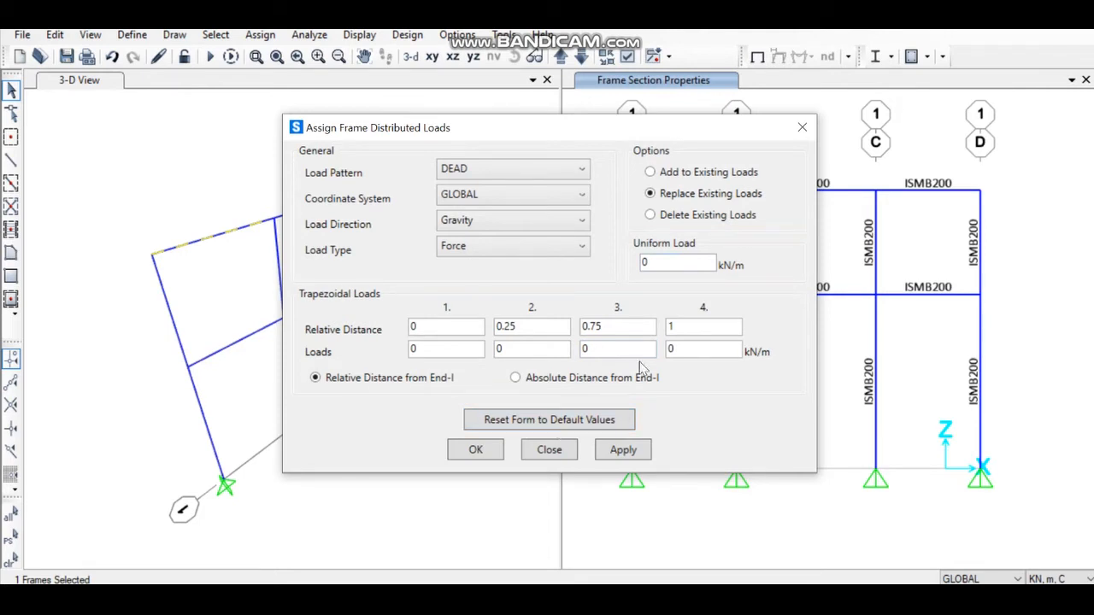
pyautogui.click(658, 265)
pyautogui.click(636, 451)
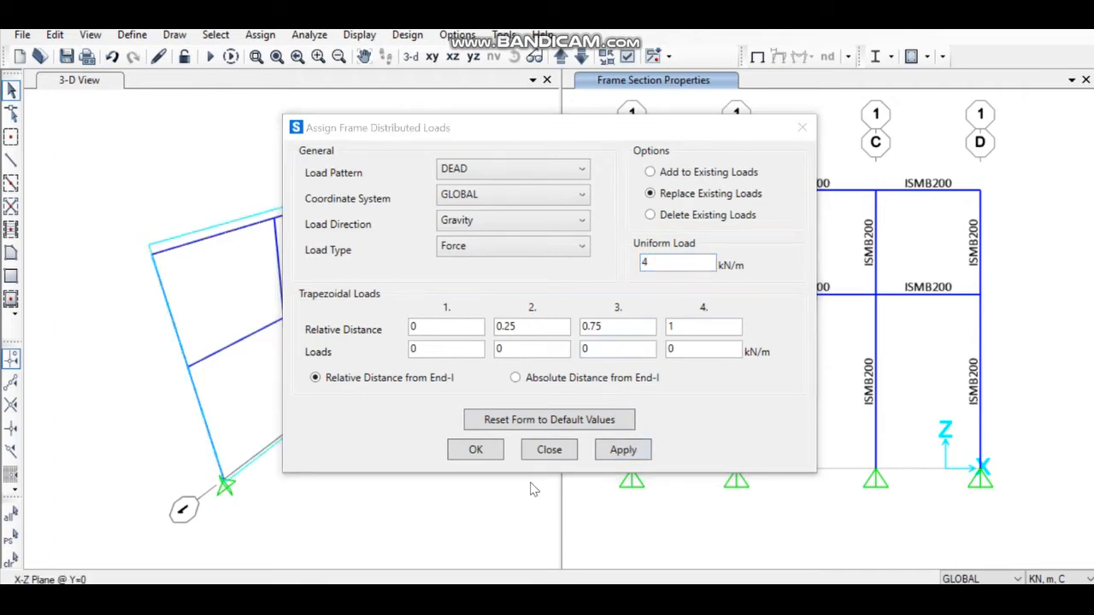
pyautogui.click(491, 454)
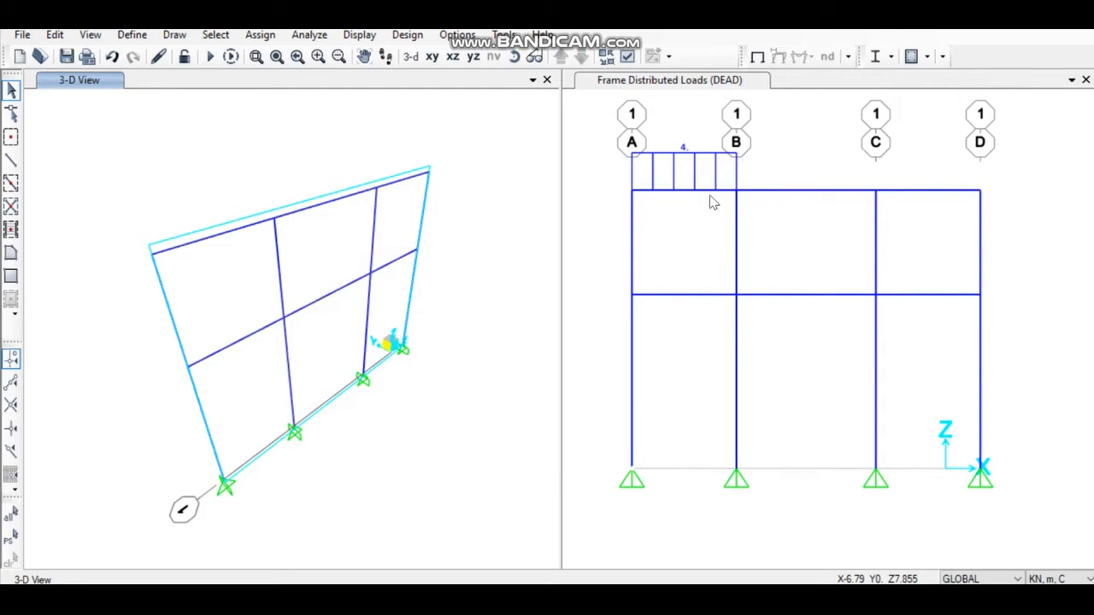
# Assign a triangular DEAD load to the roof beam between grids B and C, from 0 to 7 kN/m at 5 m absolute distance.
pyautogui.click(810, 200)
pyautogui.click(809, 192)
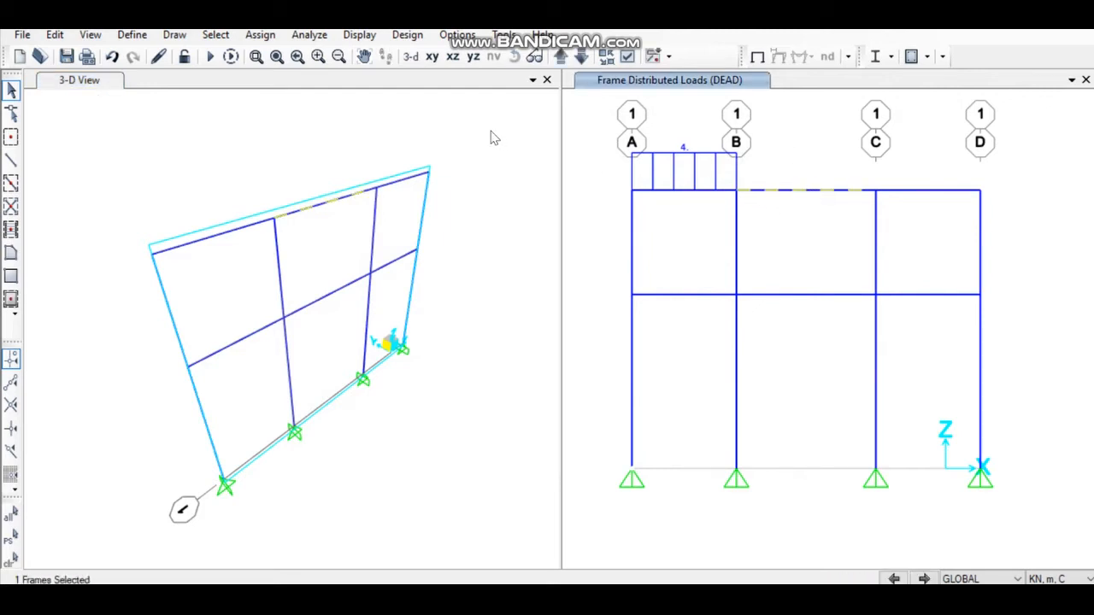
pyautogui.click(260, 34)
pyautogui.moveTo(393, 246)
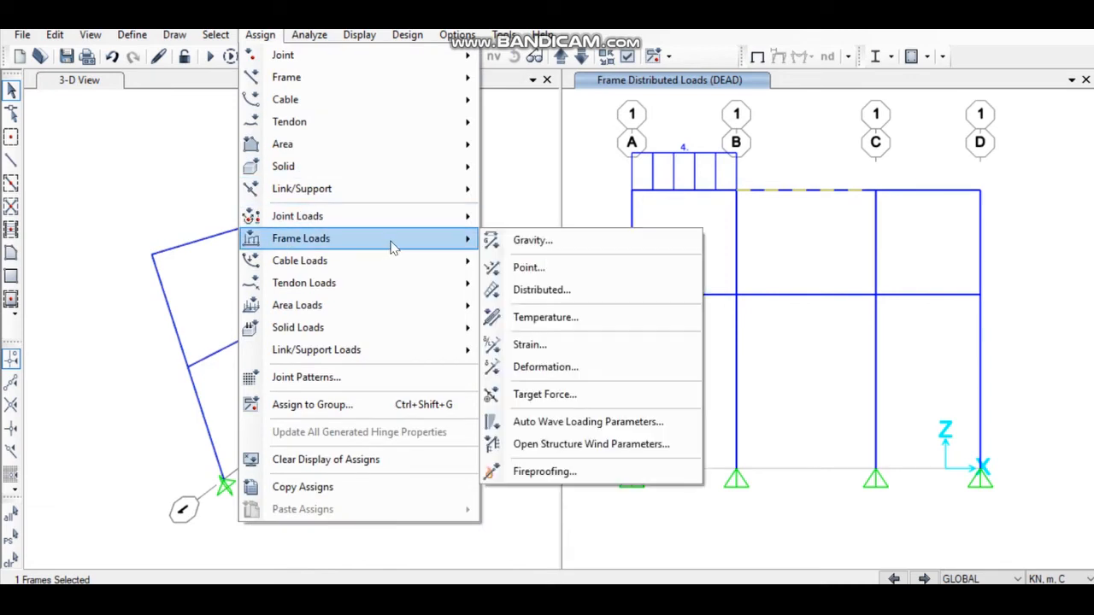
pyautogui.click(557, 291)
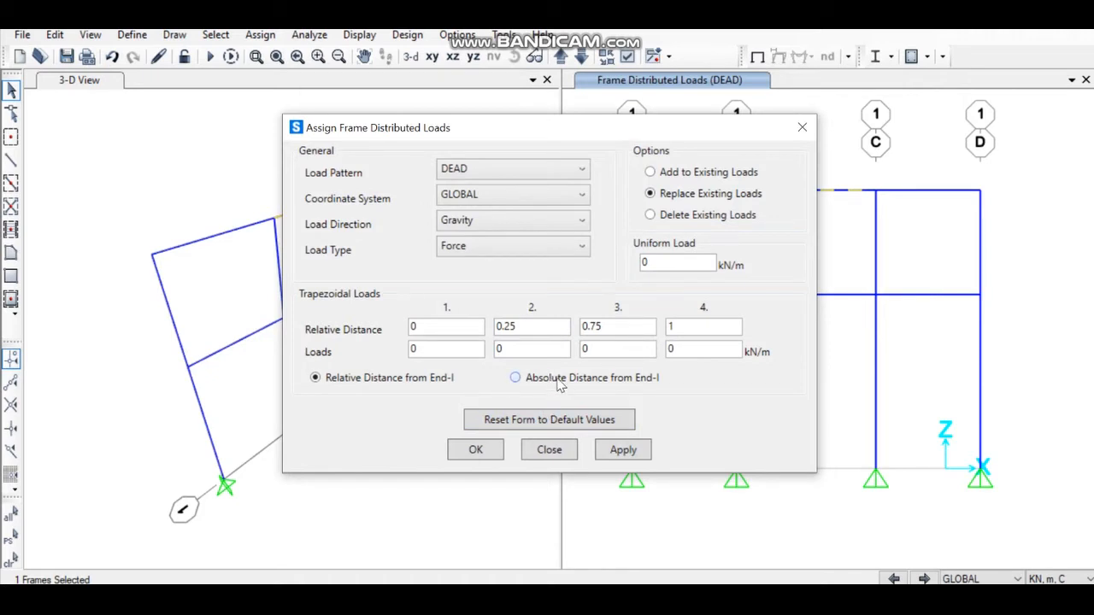
pyautogui.click(559, 384)
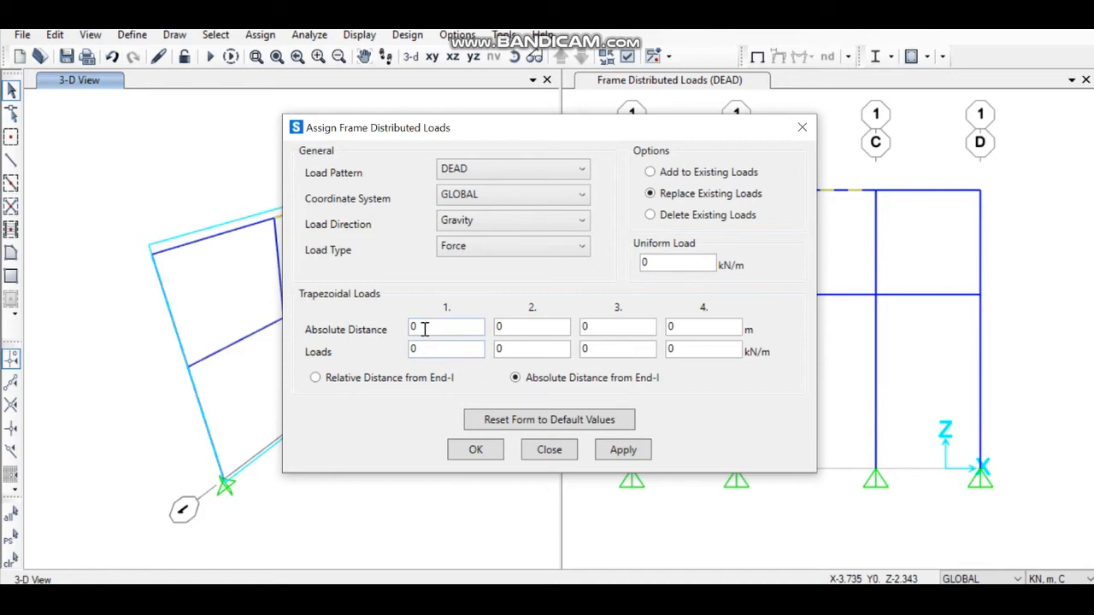
pyautogui.write('5')
pyautogui.click(524, 349)
pyautogui.write('7')
pyautogui.click(630, 450)
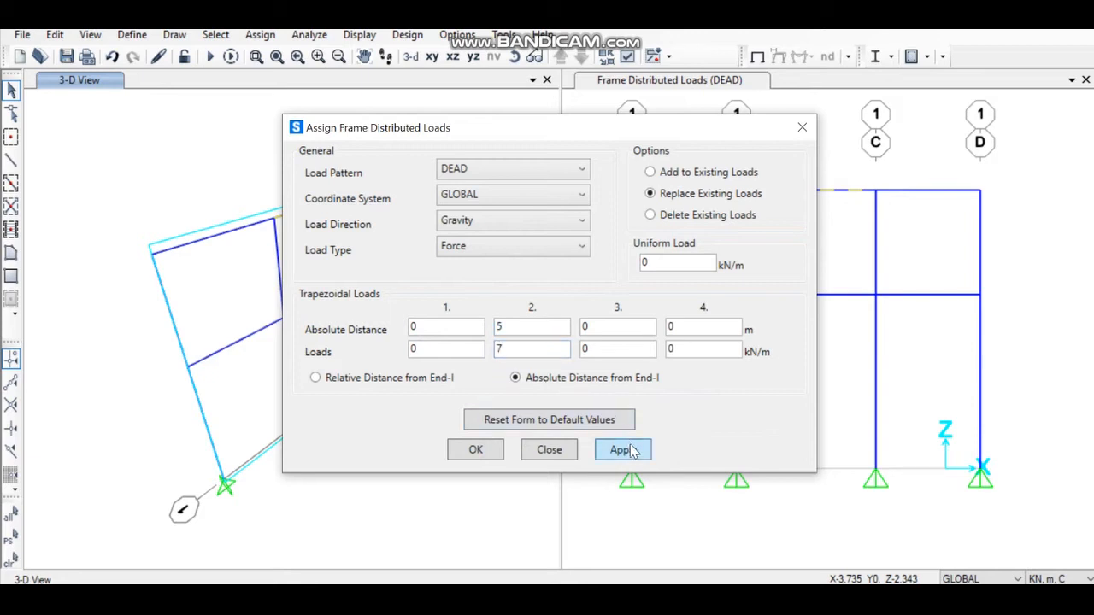
pyautogui.click(476, 452)
pyautogui.click(686, 384)
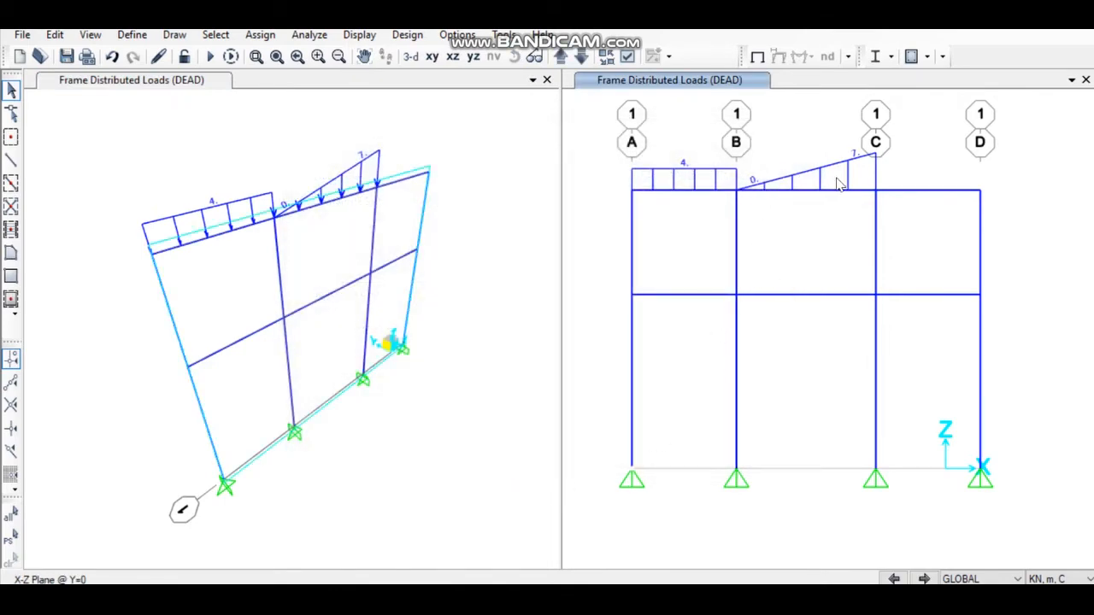
# Assign a 2 kN DEAD point load at 1 m absolute distance on the roof beam between grids C and D.
pyautogui.click(931, 192)
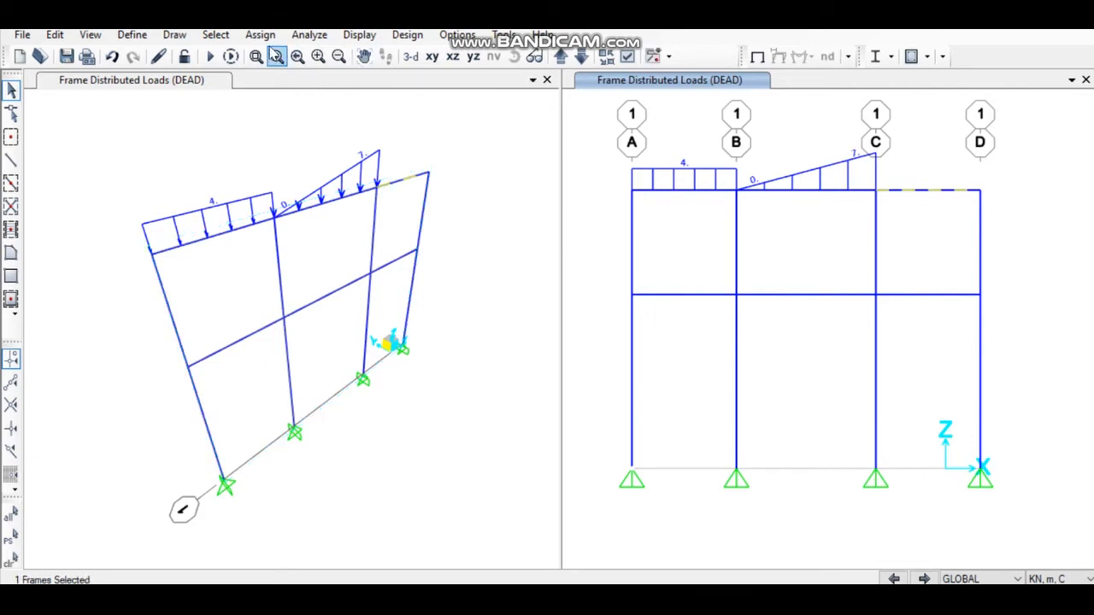
pyautogui.click(260, 35)
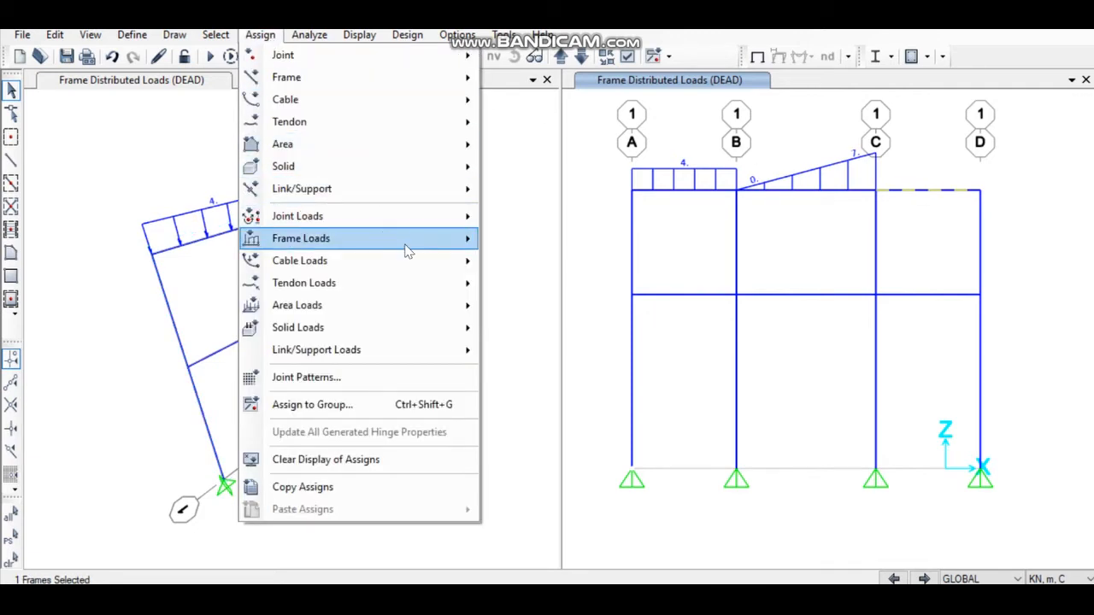
pyautogui.moveTo(406, 250)
pyautogui.click(552, 266)
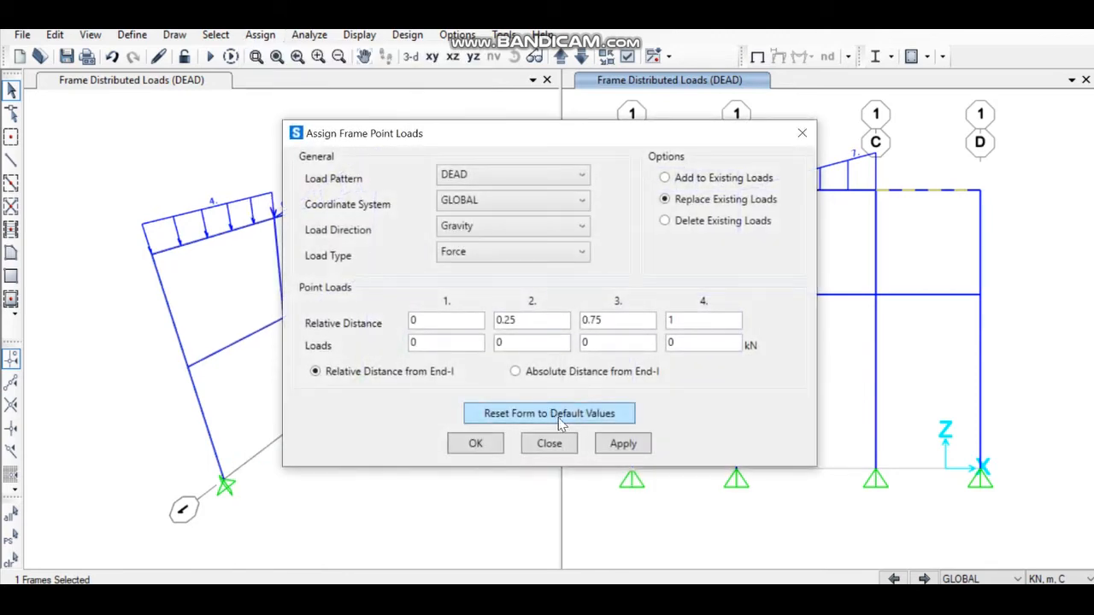
pyautogui.click(522, 375)
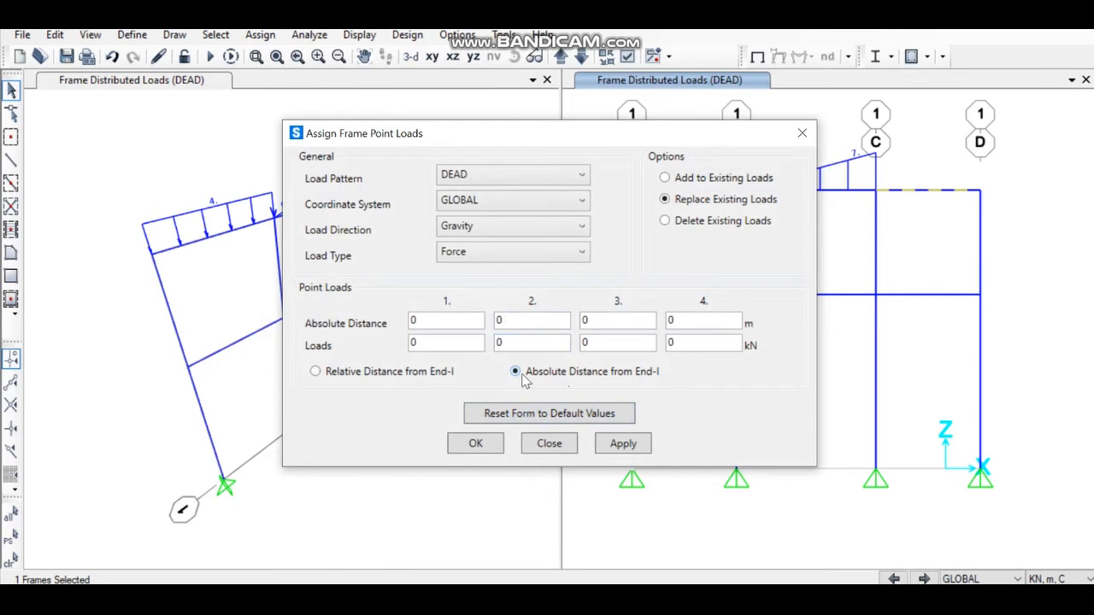
pyautogui.doubleClick(439, 322)
pyautogui.write('1')
pyautogui.doubleClick(438, 345)
pyautogui.write('2')
pyautogui.click(615, 445)
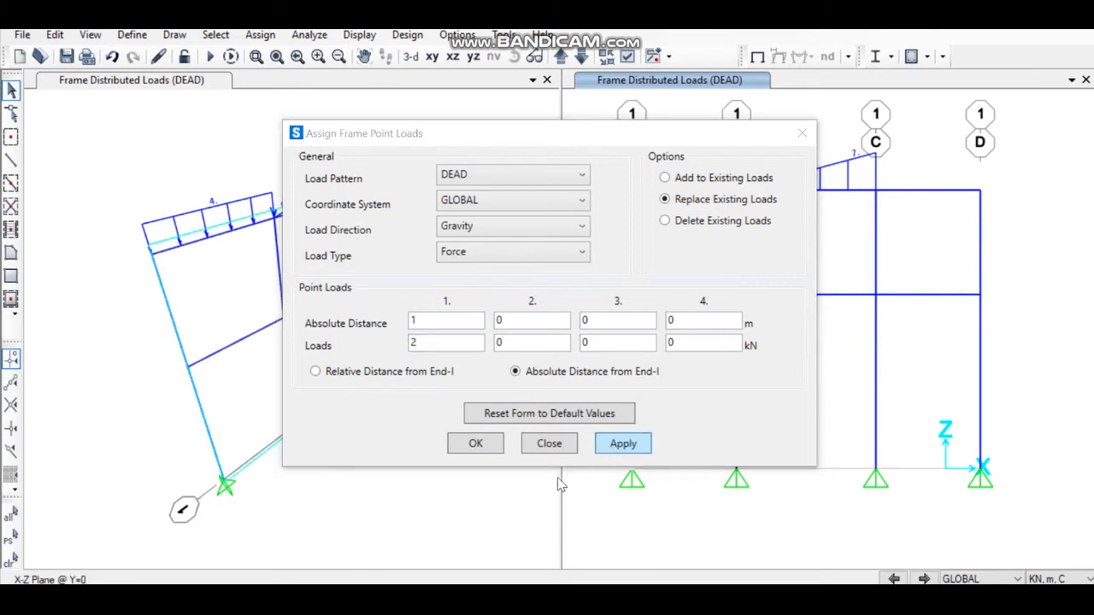
pyautogui.click(500, 452)
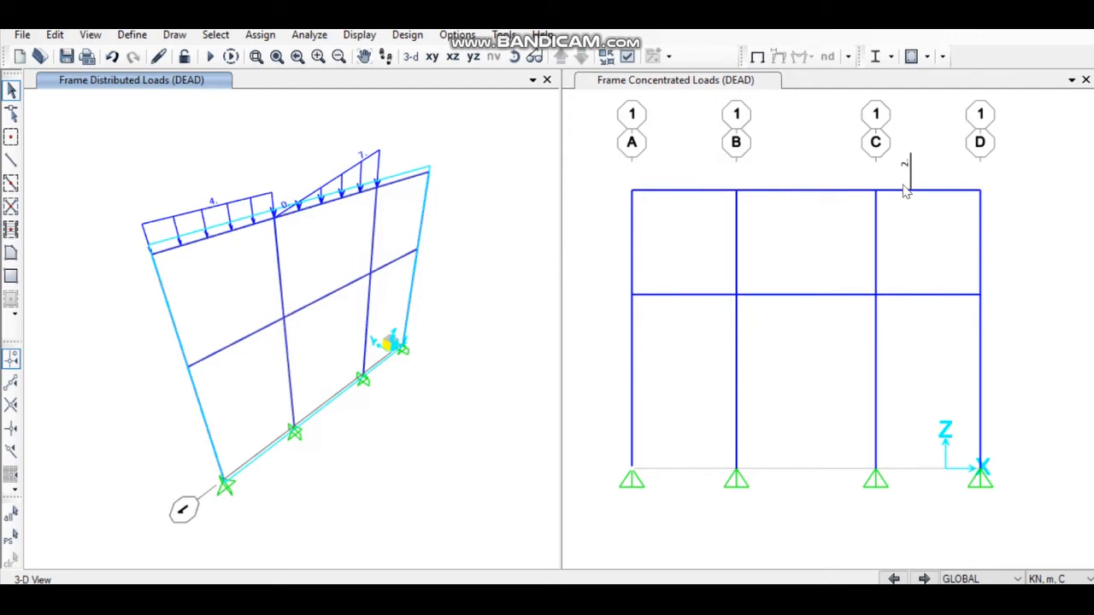
# Assign a 3 kN DEAD point load at 1.5 m absolute distance on the first-floor beam between grids A and B.
pyautogui.click(675, 297)
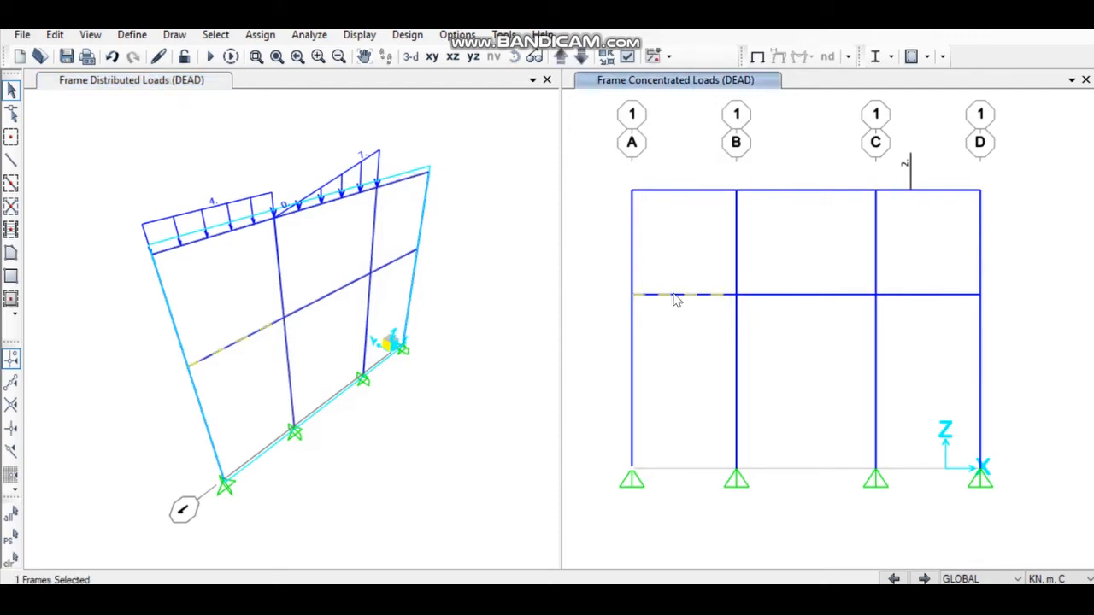
pyautogui.click(260, 34)
pyautogui.moveTo(369, 238)
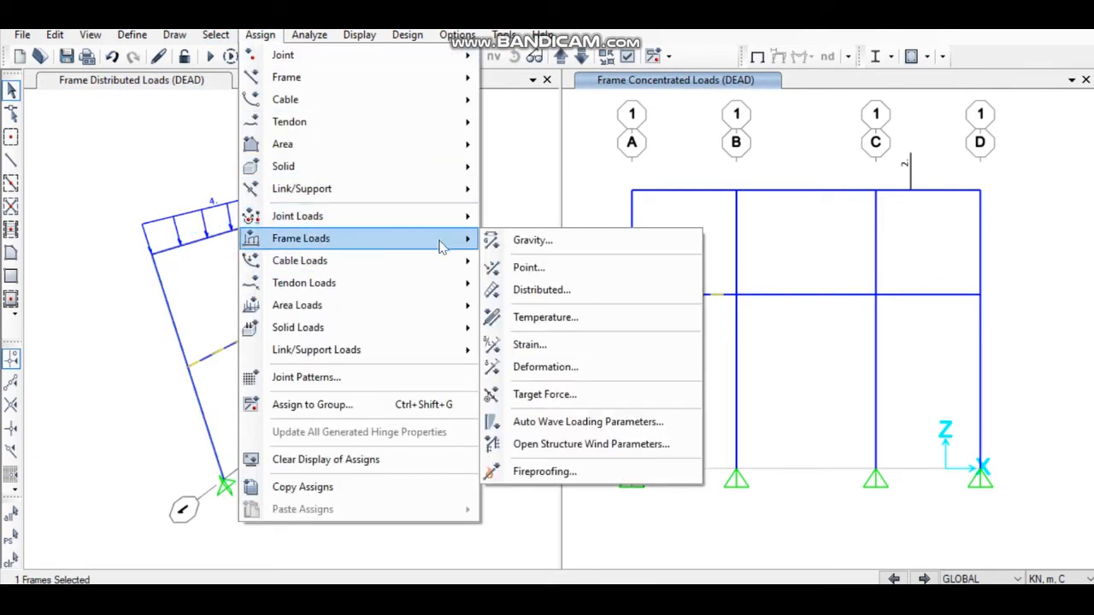
pyautogui.click(530, 267)
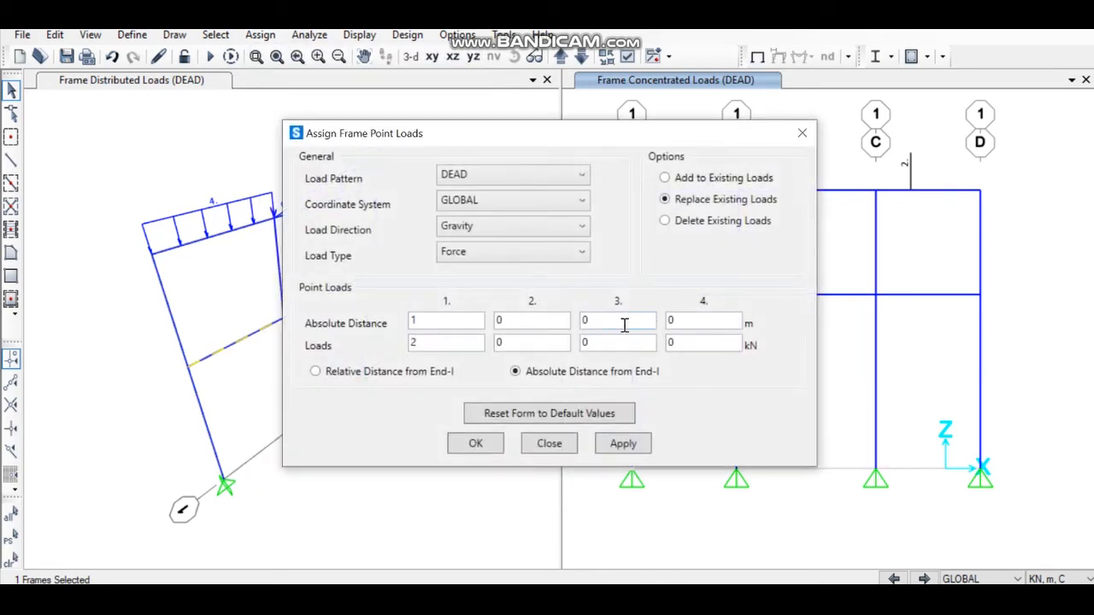
pyautogui.click(551, 414)
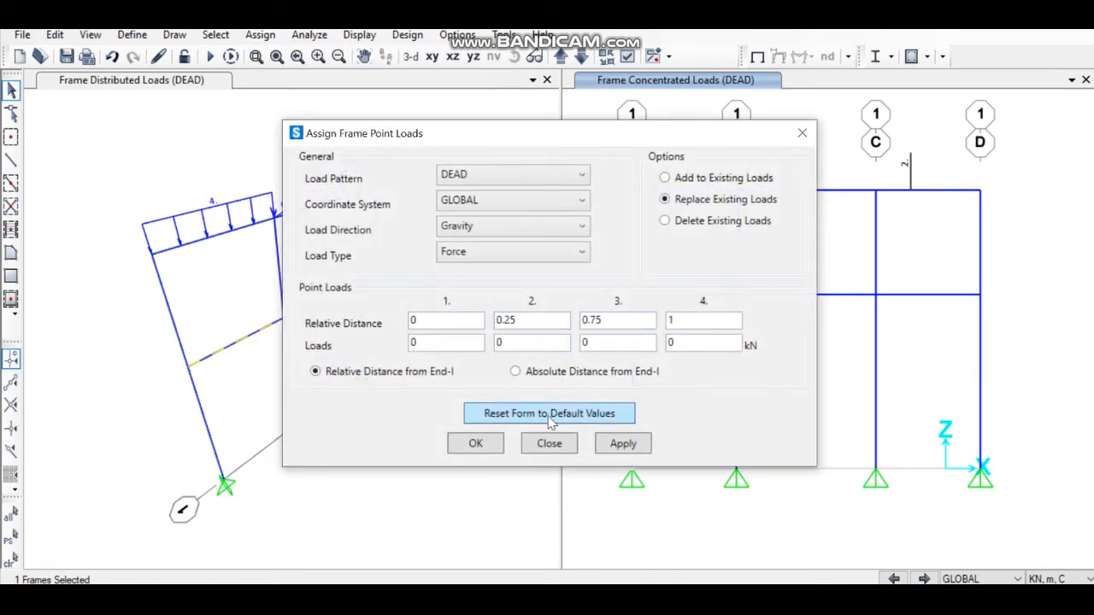
pyautogui.click(551, 376)
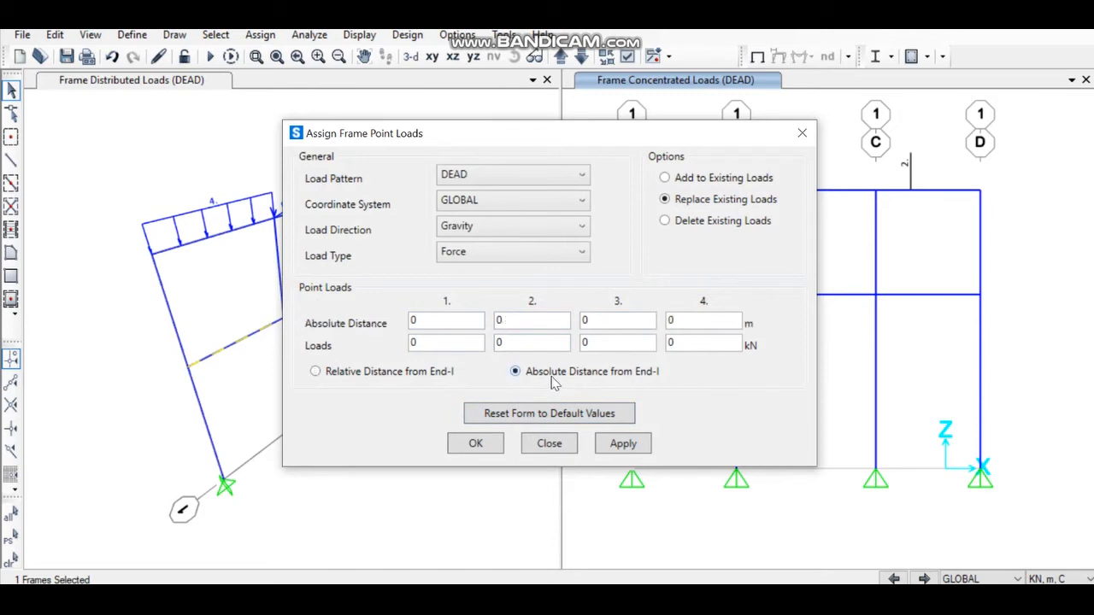
pyautogui.doubleClick(440, 322)
pyautogui.write('1.5')
pyautogui.click(438, 342)
pyautogui.write('3')
pyautogui.click(618, 449)
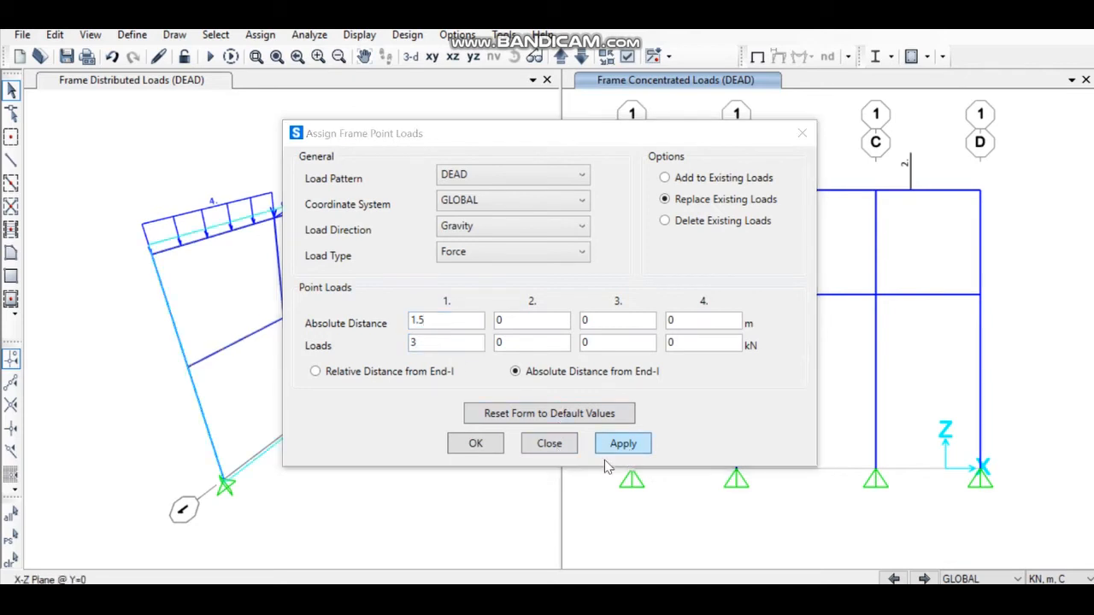
pyautogui.click(494, 445)
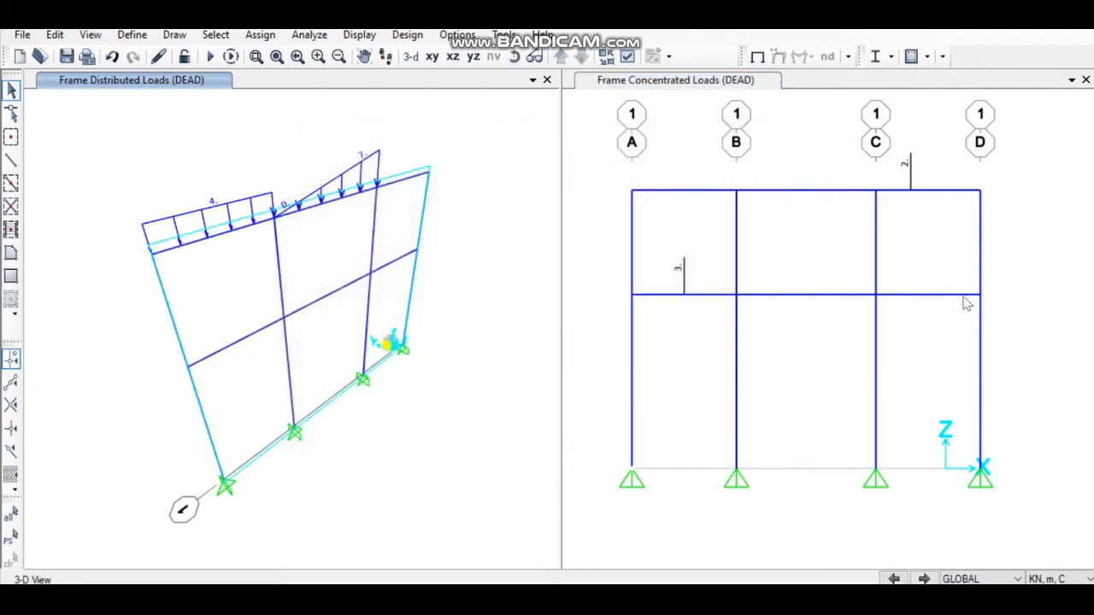
# Assign a 4 kN/m uniform DEAD gravity load to the first-floor beam between grids C and D, resetting the previous trapezoidal values.
pyautogui.click(927, 298)
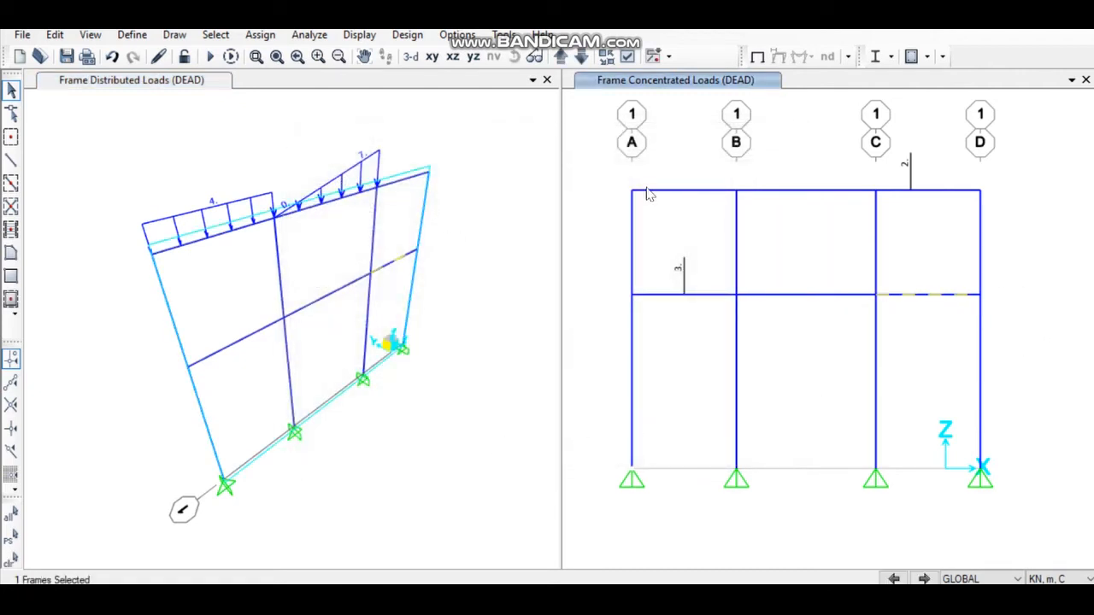
pyautogui.click(265, 35)
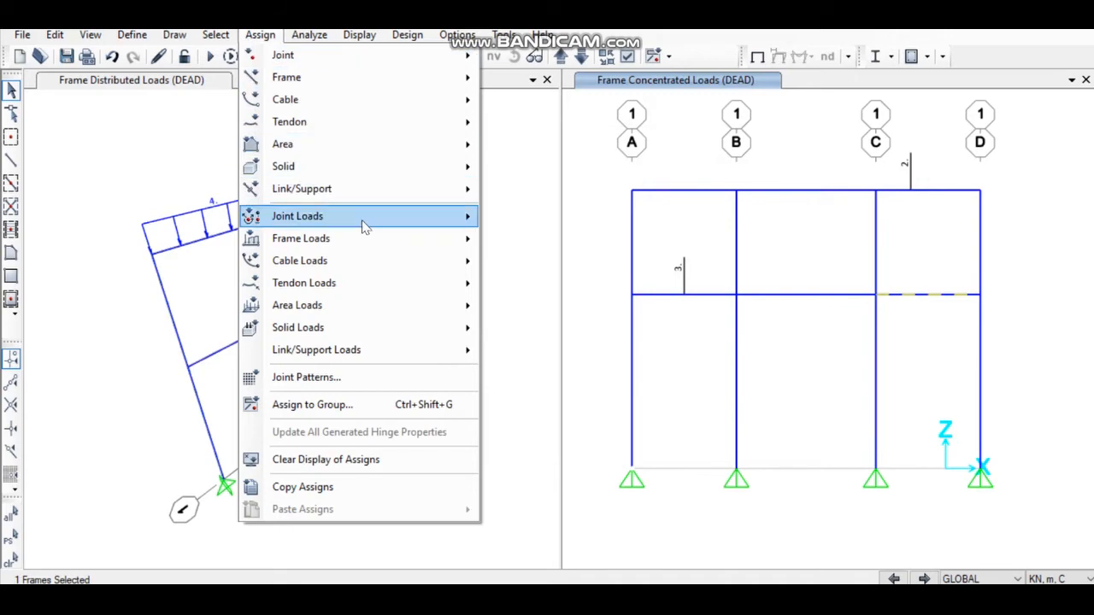
pyautogui.moveTo(424, 241)
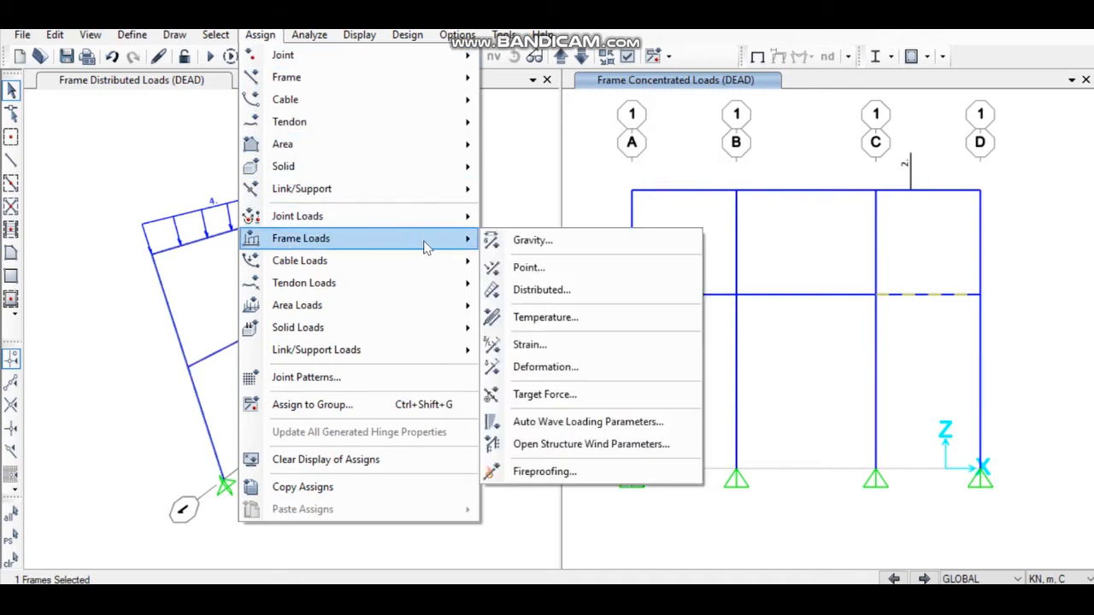
pyautogui.click(561, 291)
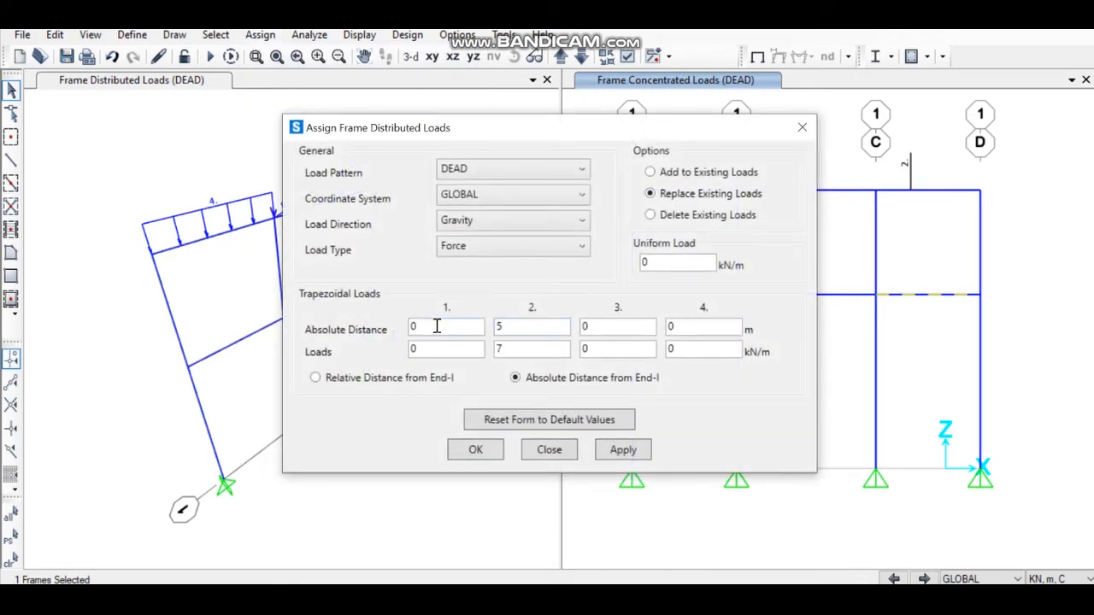
pyautogui.click(689, 266)
pyautogui.click(554, 421)
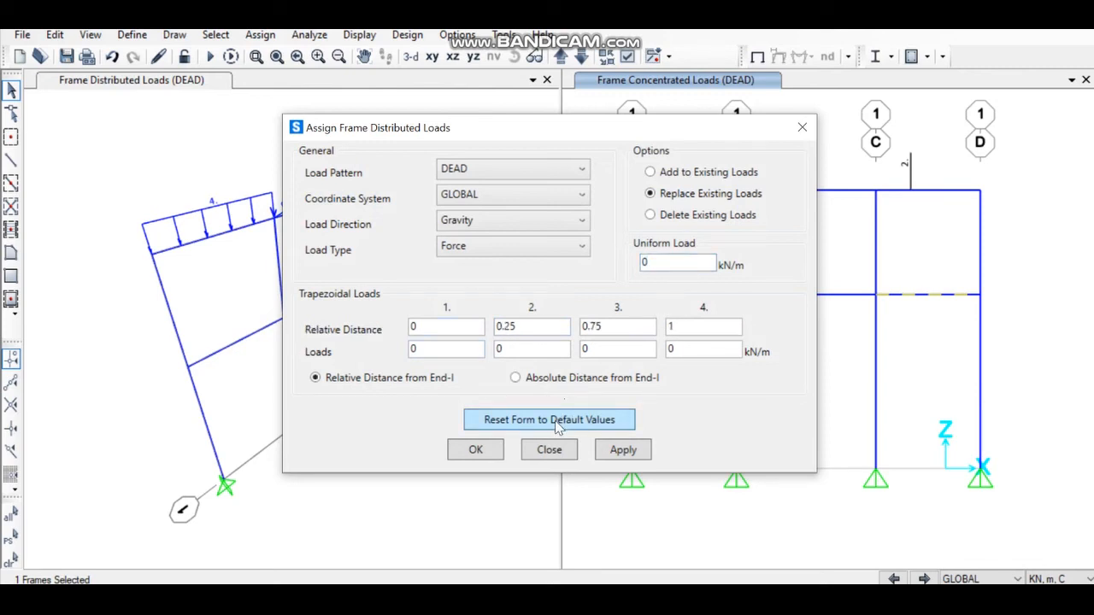
pyautogui.doubleClick(684, 261)
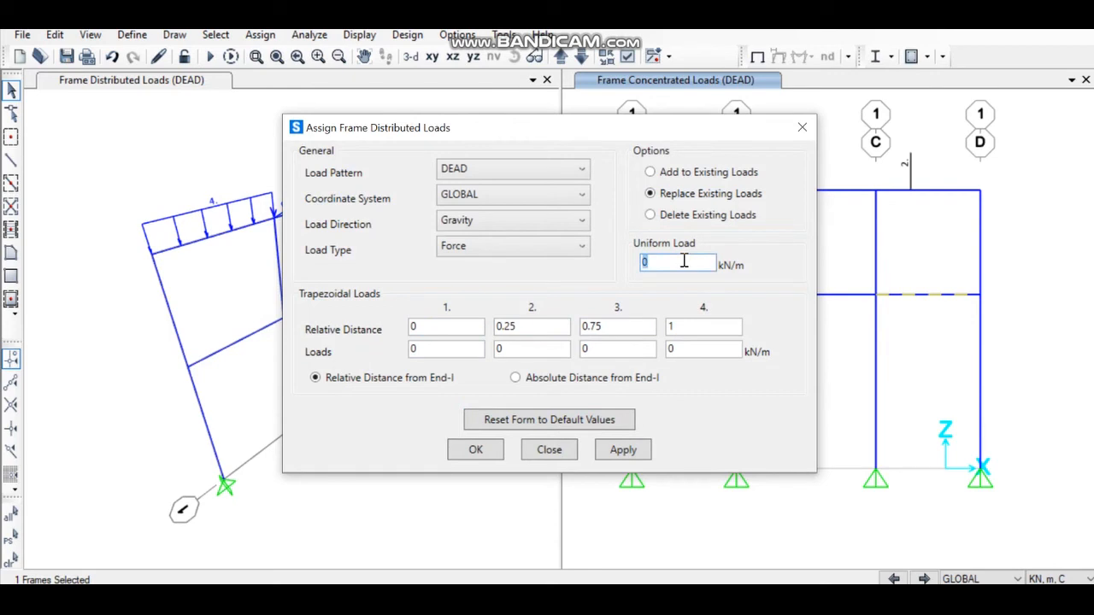
pyautogui.click(611, 453)
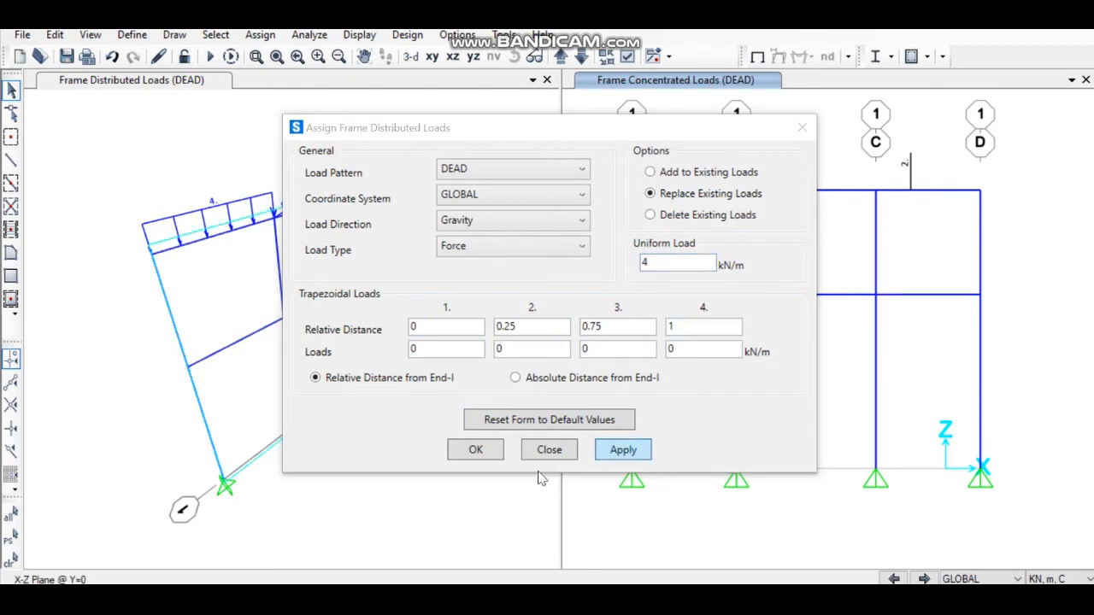
pyautogui.click(482, 445)
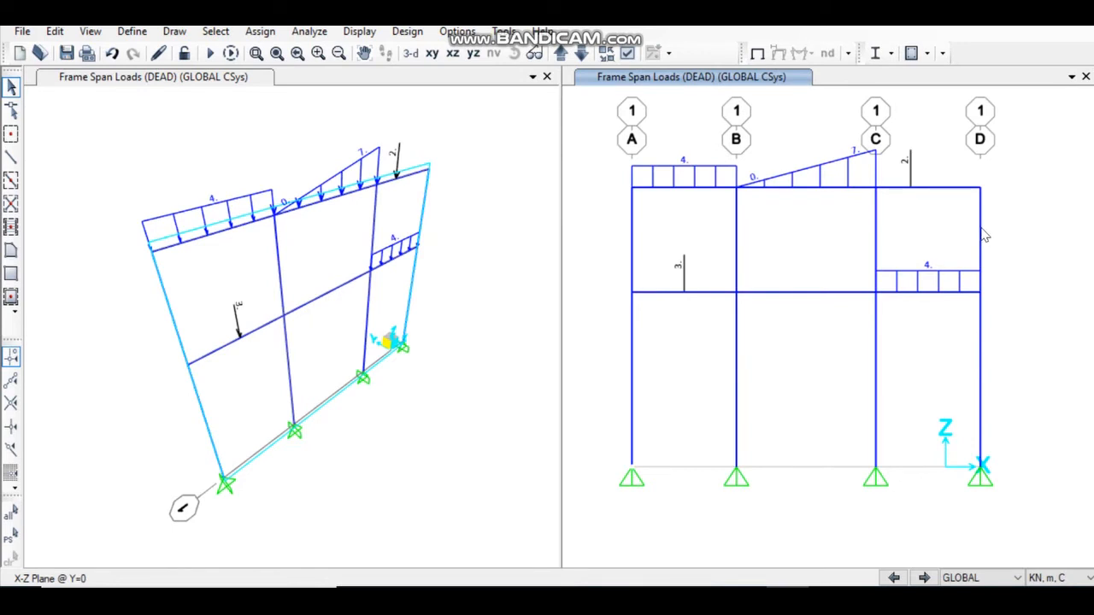
# Assign a -6 kN DEAD point load in the global X direction at 2 m absolute distance on the upper-story column at grid D.
pyautogui.click(982, 235)
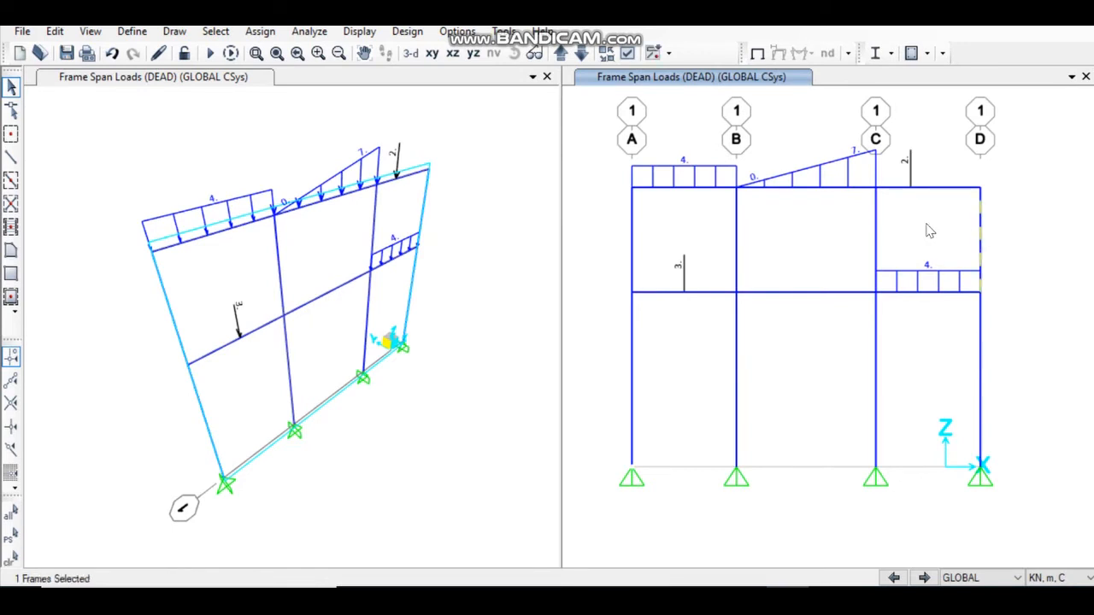
pyautogui.click(258, 32)
pyautogui.moveTo(384, 239)
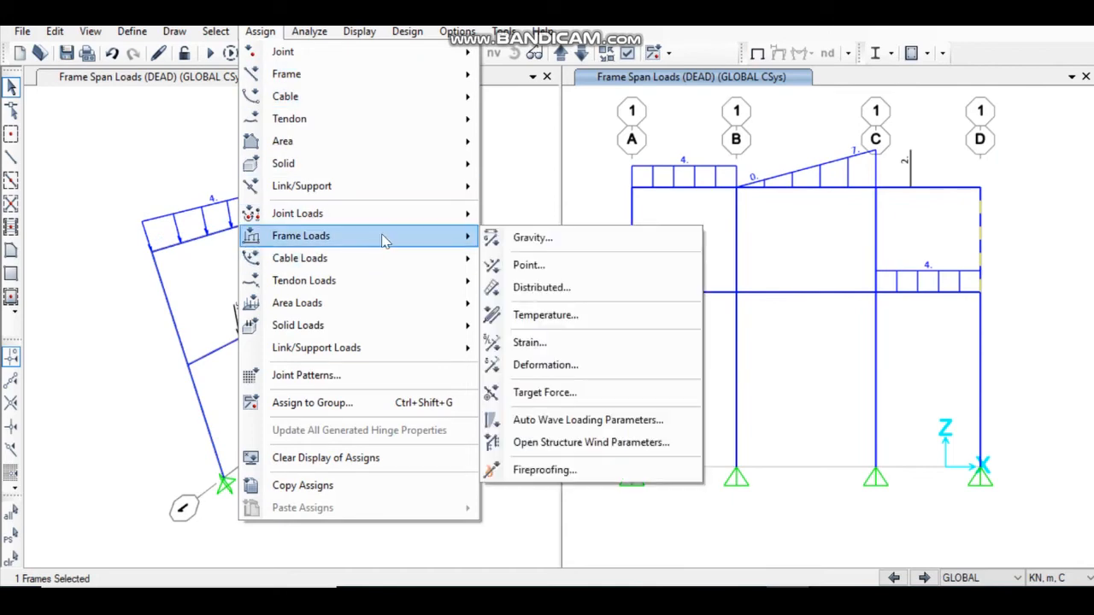
pyautogui.click(554, 266)
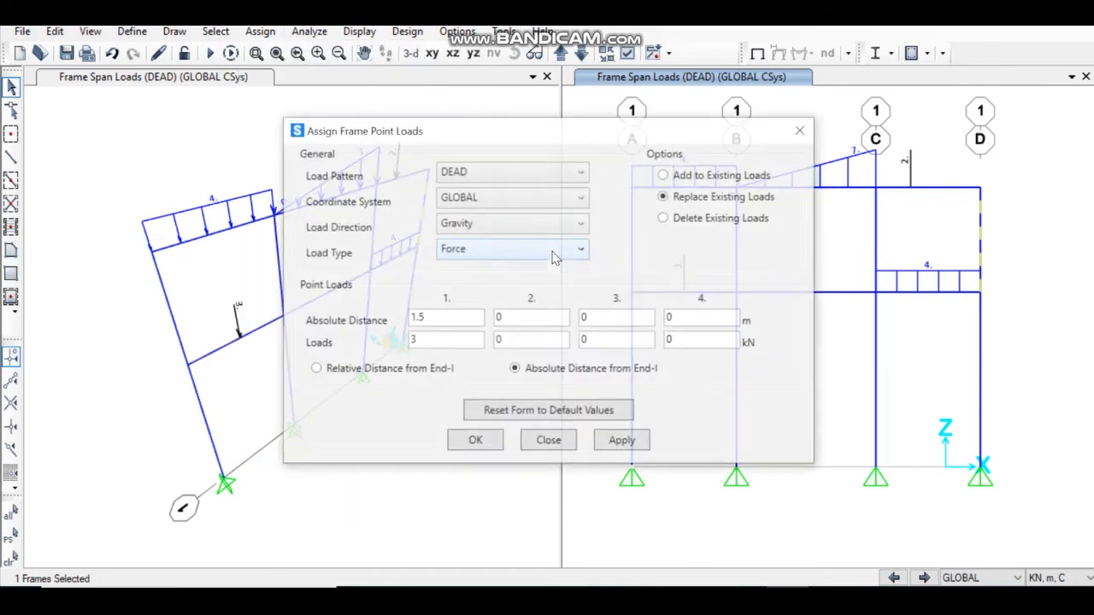
pyautogui.click(531, 226)
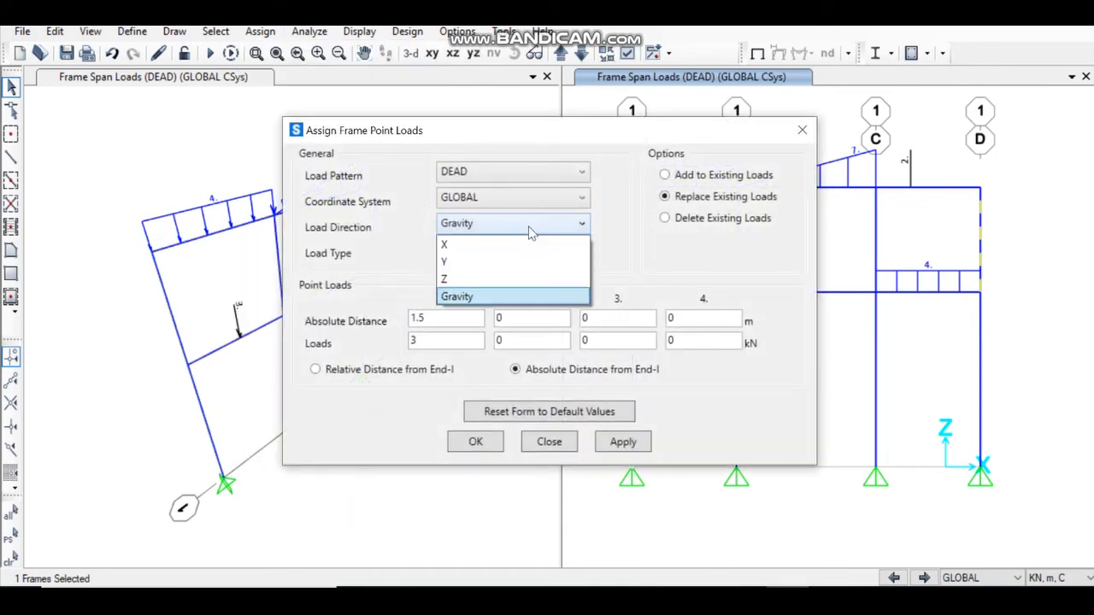
pyautogui.click(482, 246)
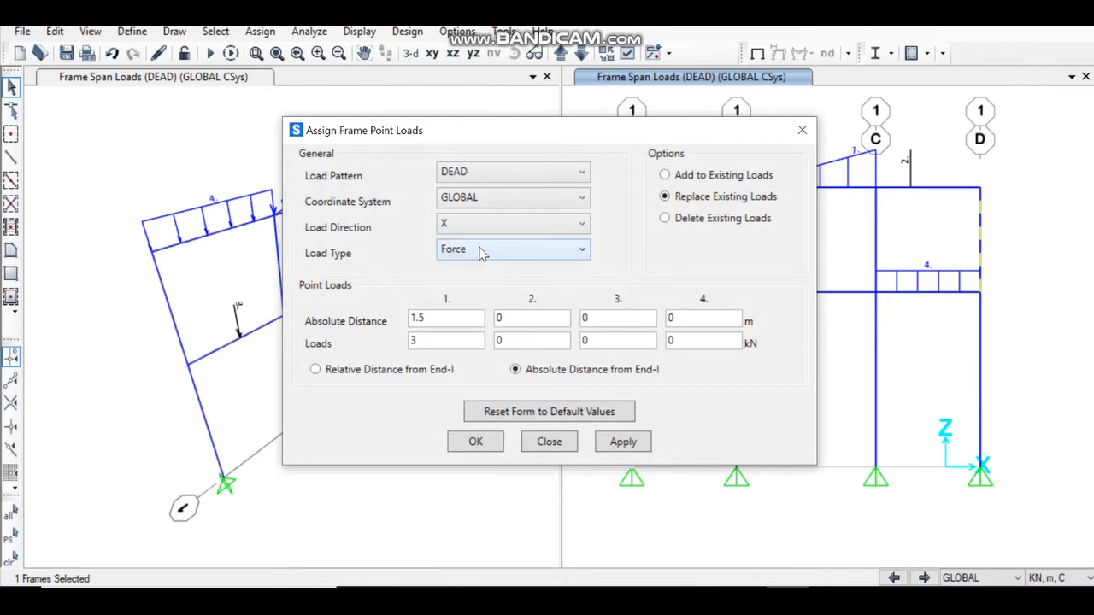
pyautogui.click(523, 414)
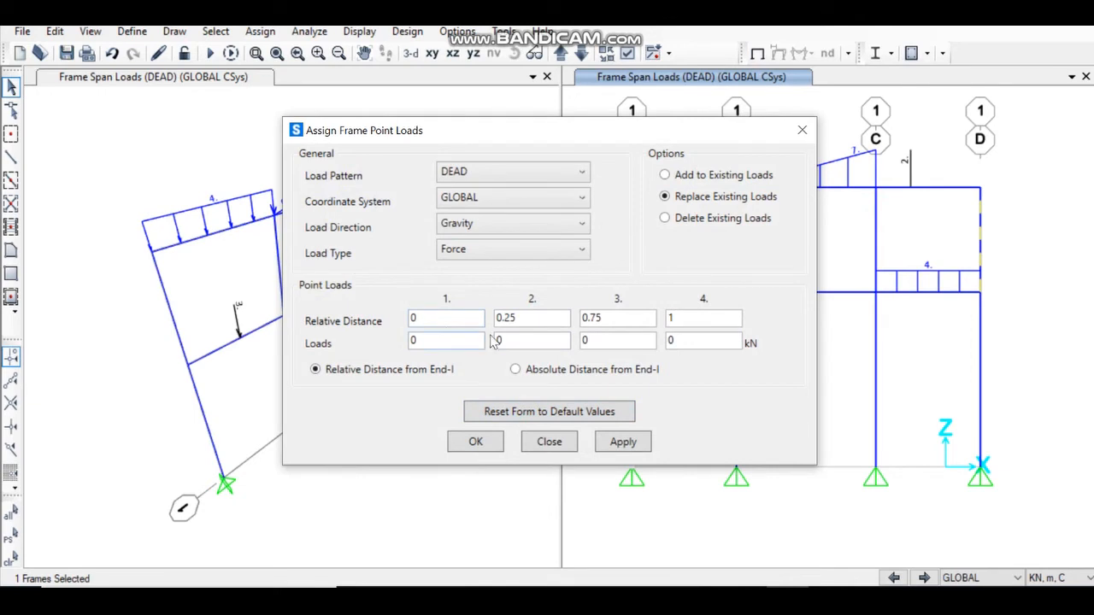
pyautogui.click(526, 371)
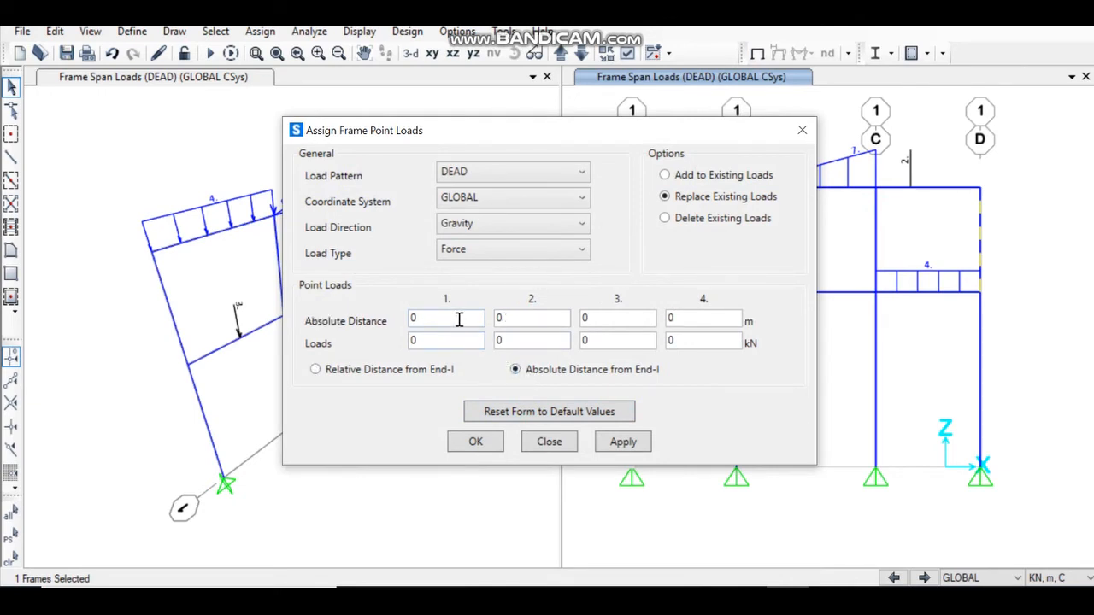
pyautogui.click(436, 340)
pyautogui.write('-')
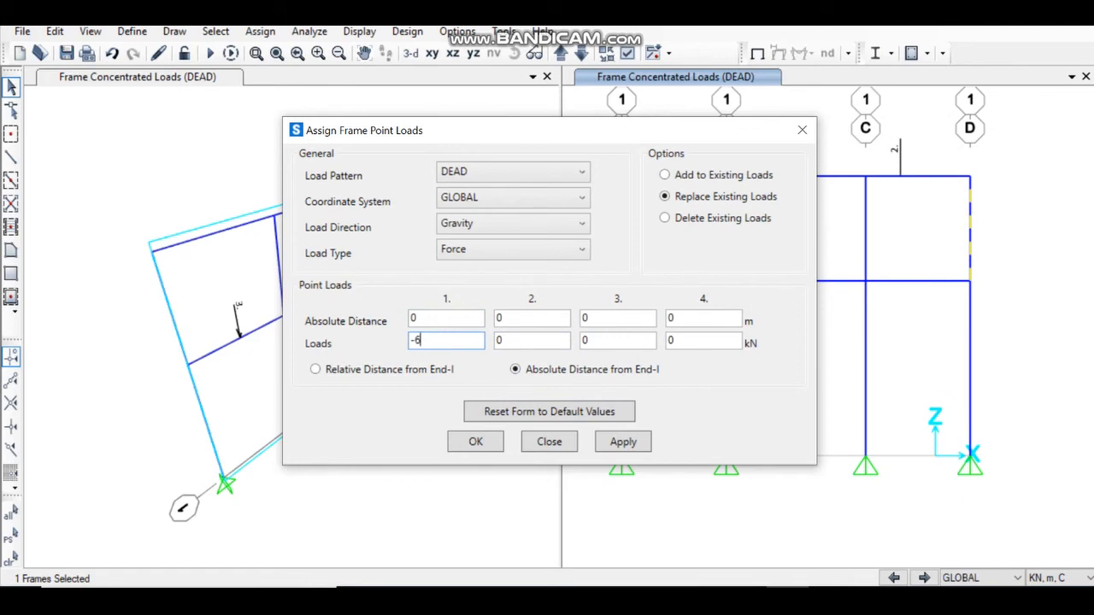
pyautogui.write('6')
pyautogui.click(432, 319)
pyautogui.write('2')
pyautogui.click(521, 228)
pyautogui.click(466, 248)
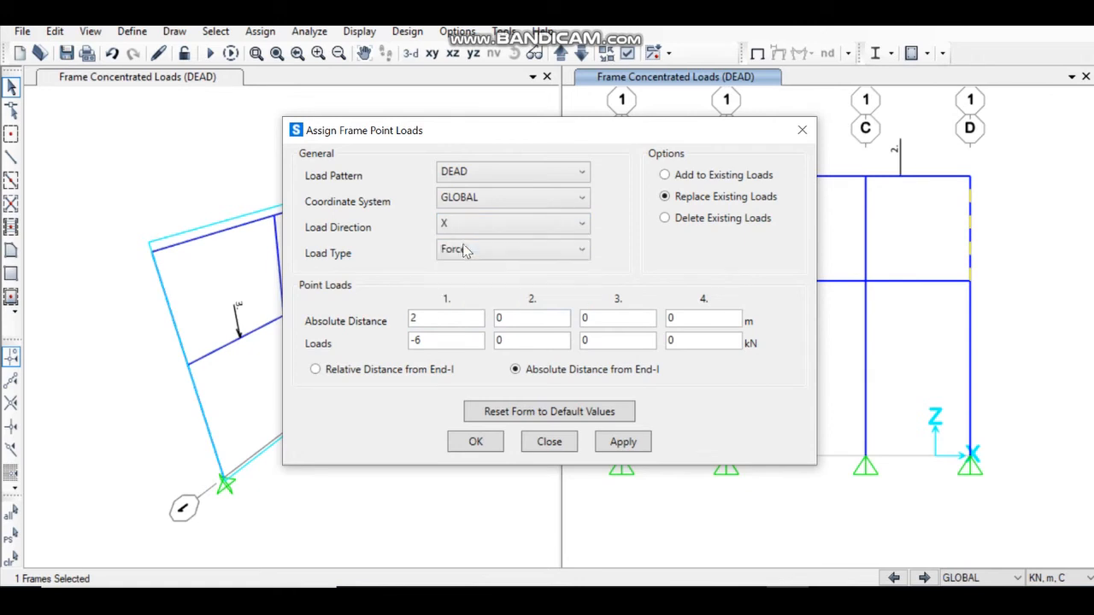
pyautogui.click(623, 442)
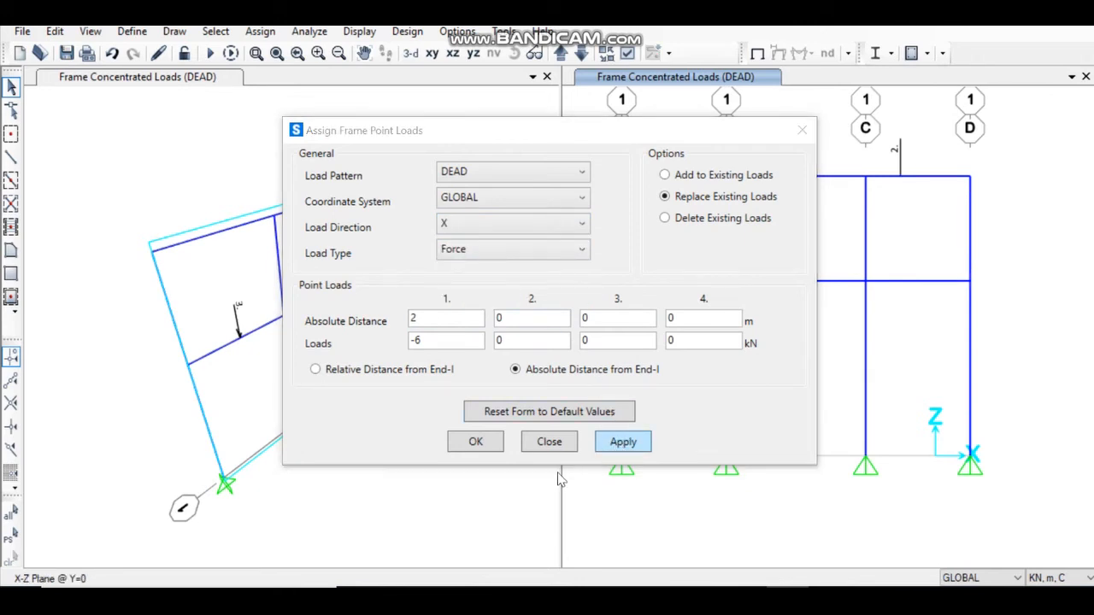
pyautogui.click(479, 439)
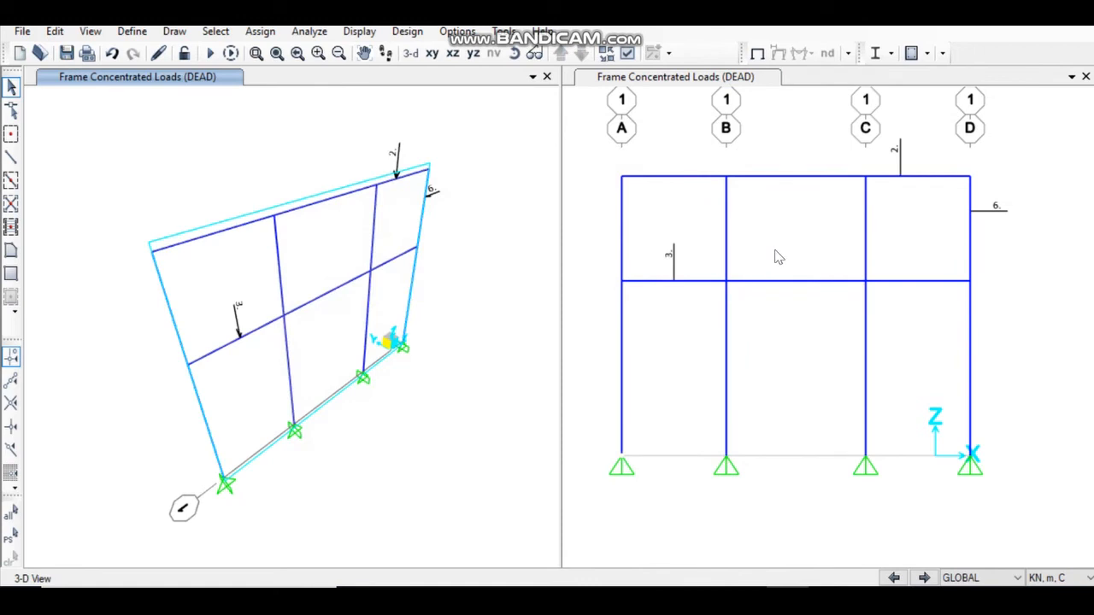
# Display the DEAD span loading forces with their values on the frame objects in the 3-D view.
pyautogui.click(359, 31)
pyautogui.moveTo(445, 128)
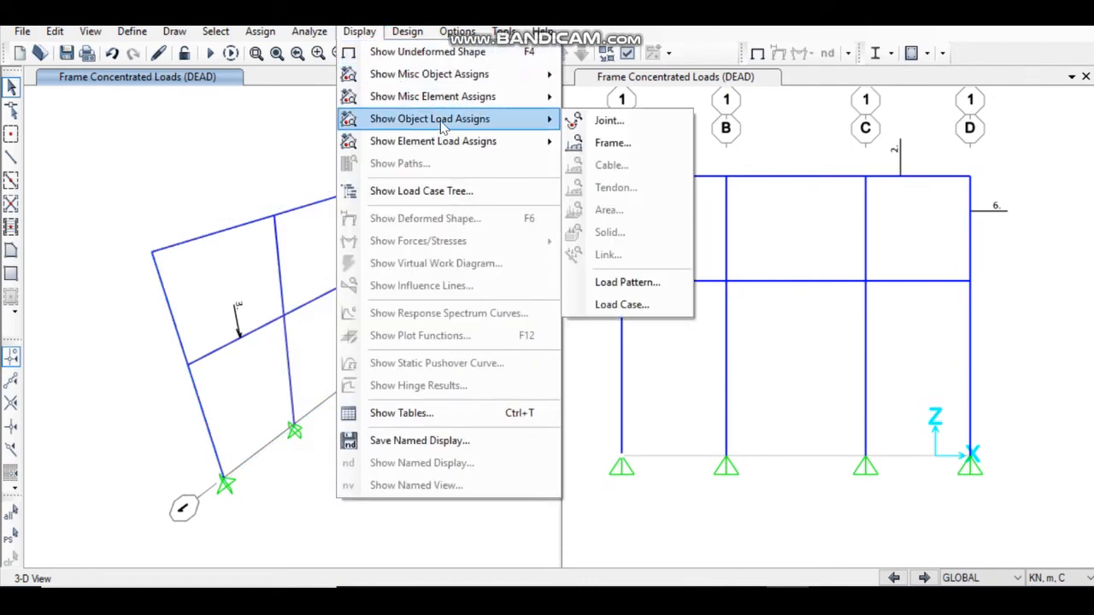
pyautogui.click(630, 142)
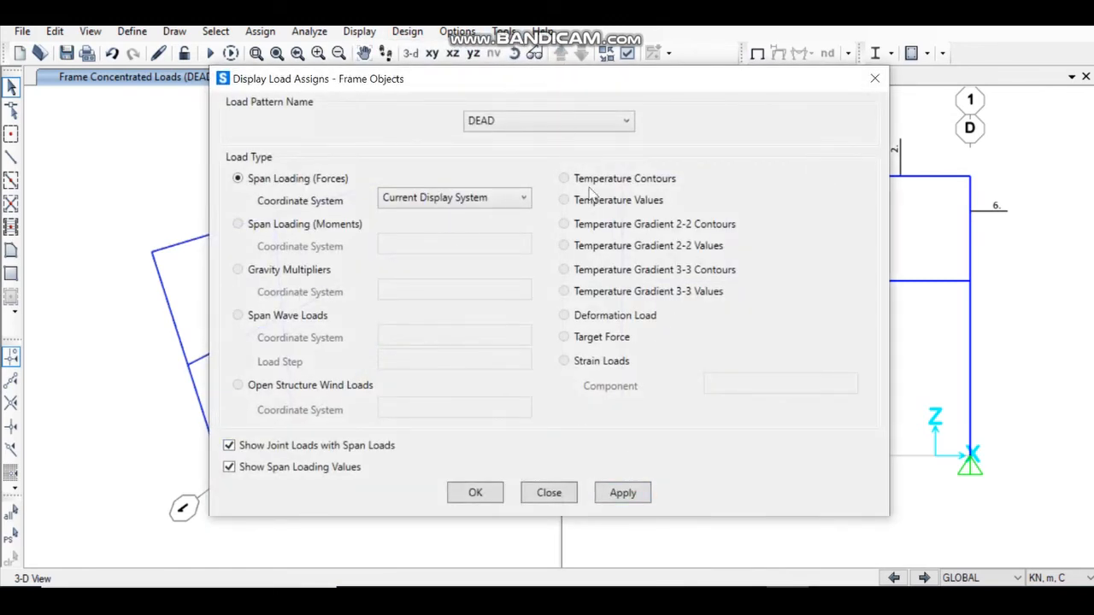
pyautogui.click(637, 494)
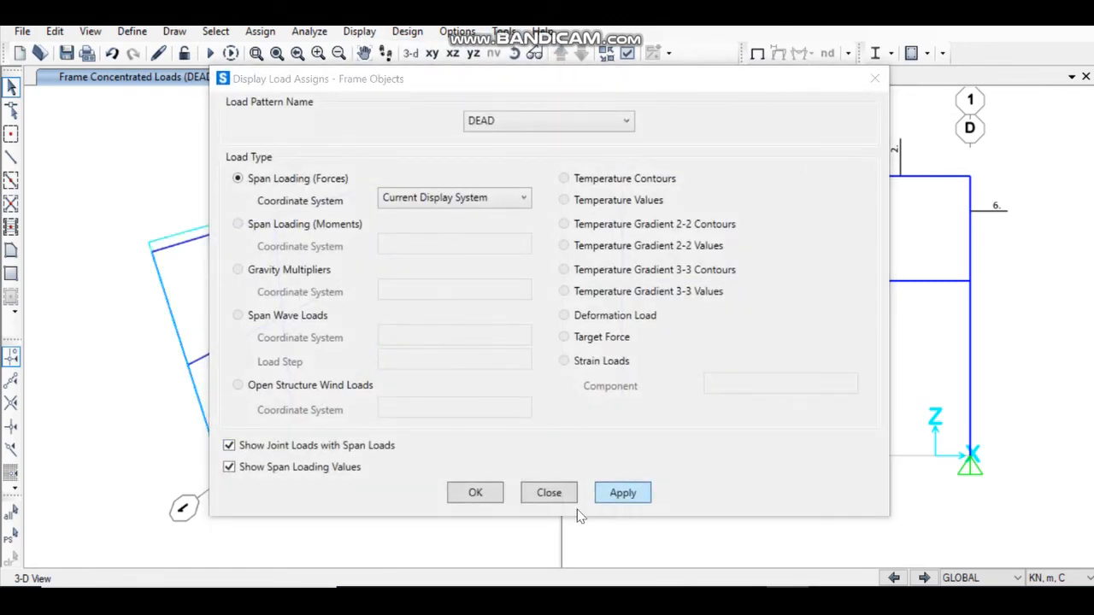
pyautogui.click(479, 495)
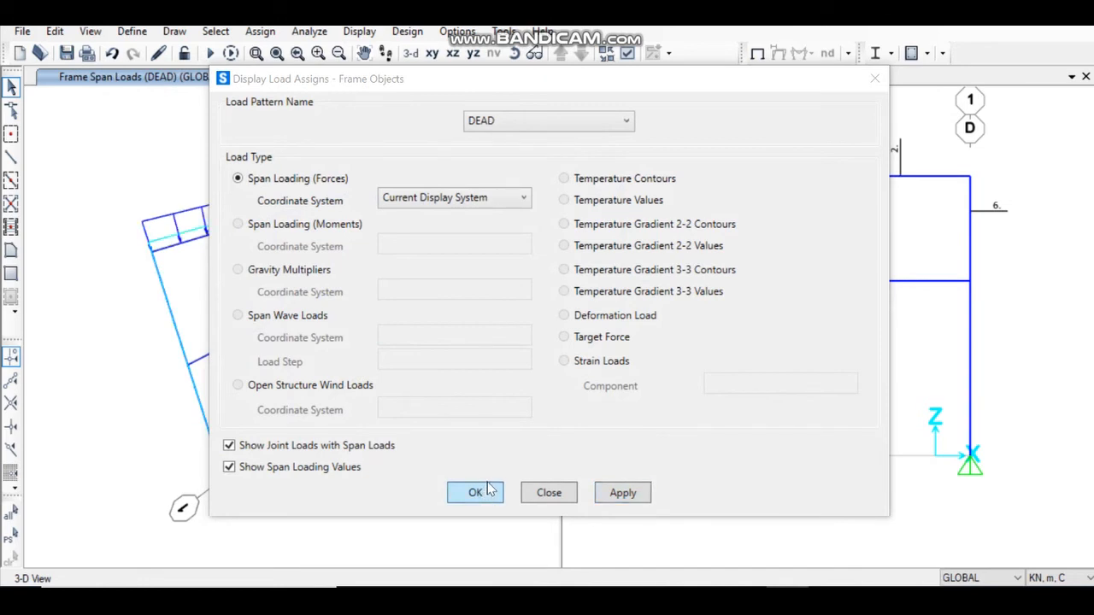
pyautogui.click(484, 493)
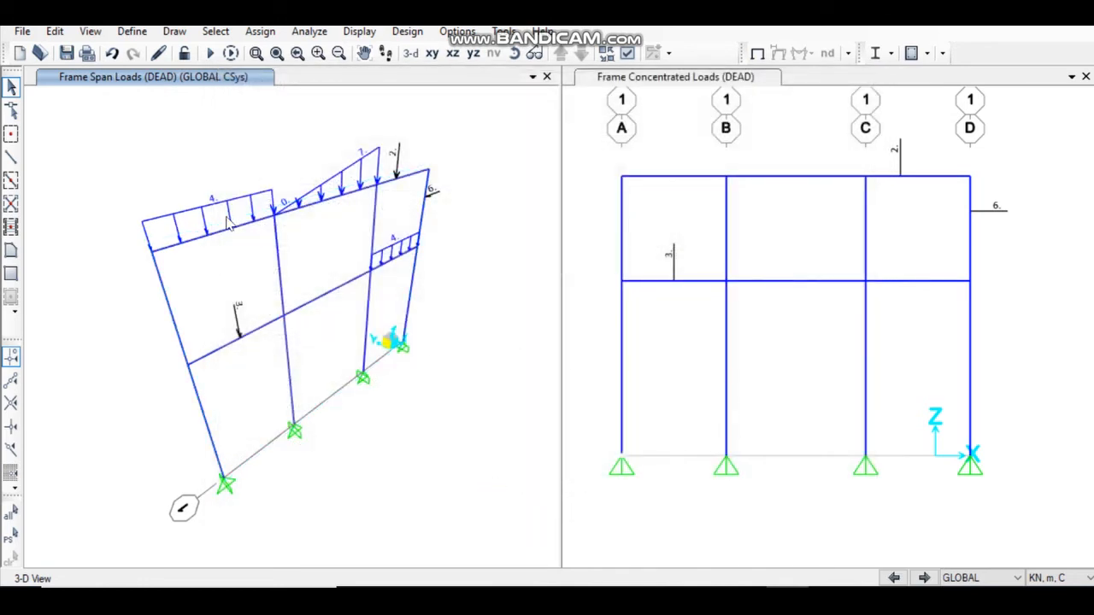
pyautogui.scroll(2, 282, 410)
pyautogui.scroll(-2, 282, 411)
# Run the analysis for the DEAD and MODAL load cases, saving the model as "frame", and examine the deformed shape.
pyautogui.click(309, 32)
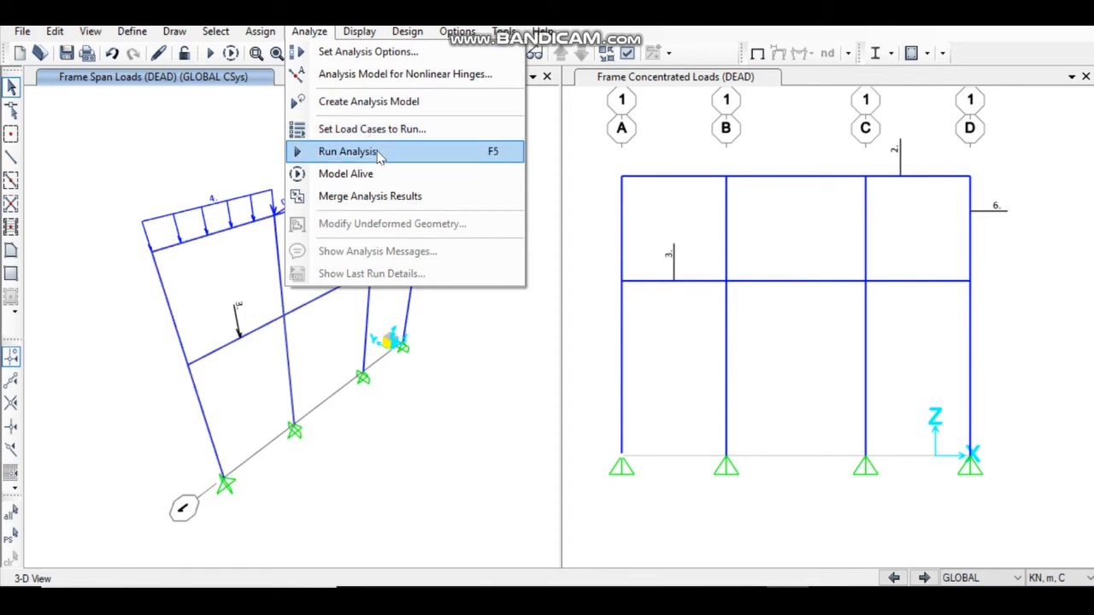
pyautogui.click(379, 154)
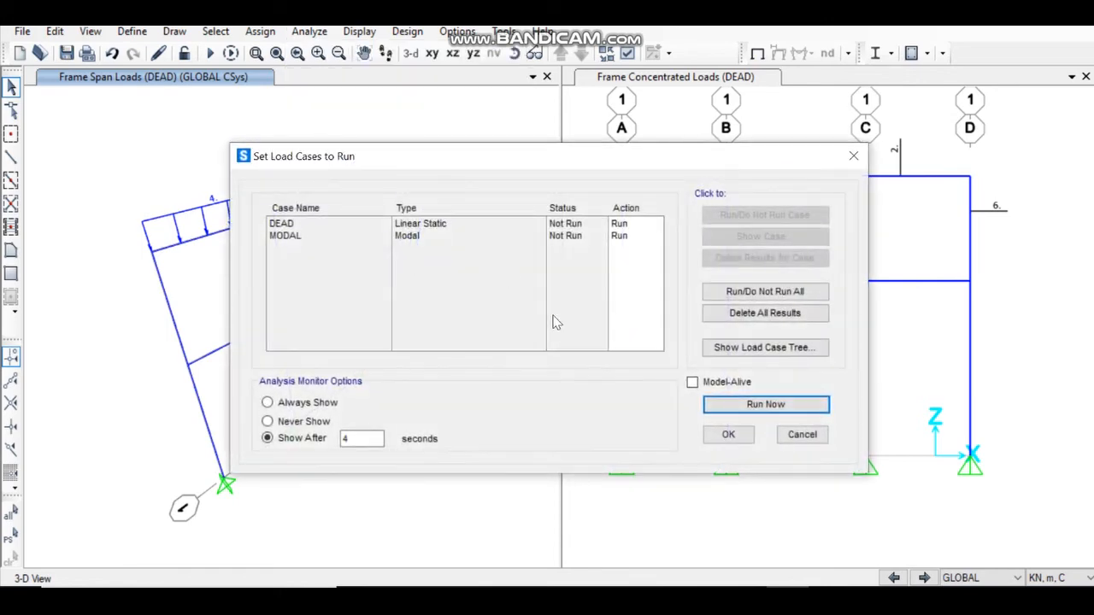
pyautogui.click(730, 405)
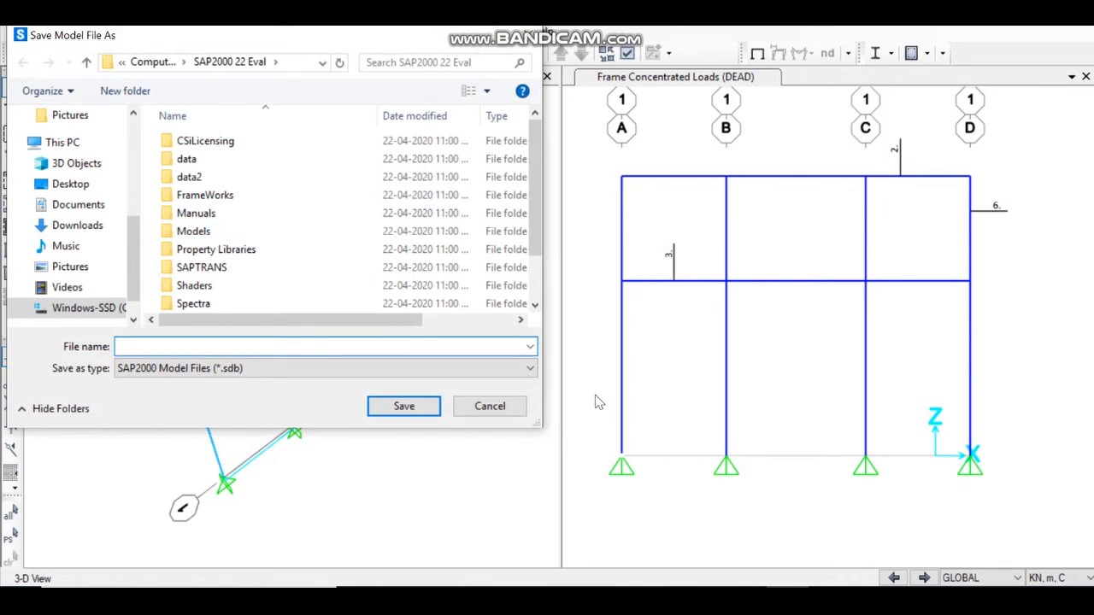
pyautogui.write('frame')
pyautogui.click(420, 406)
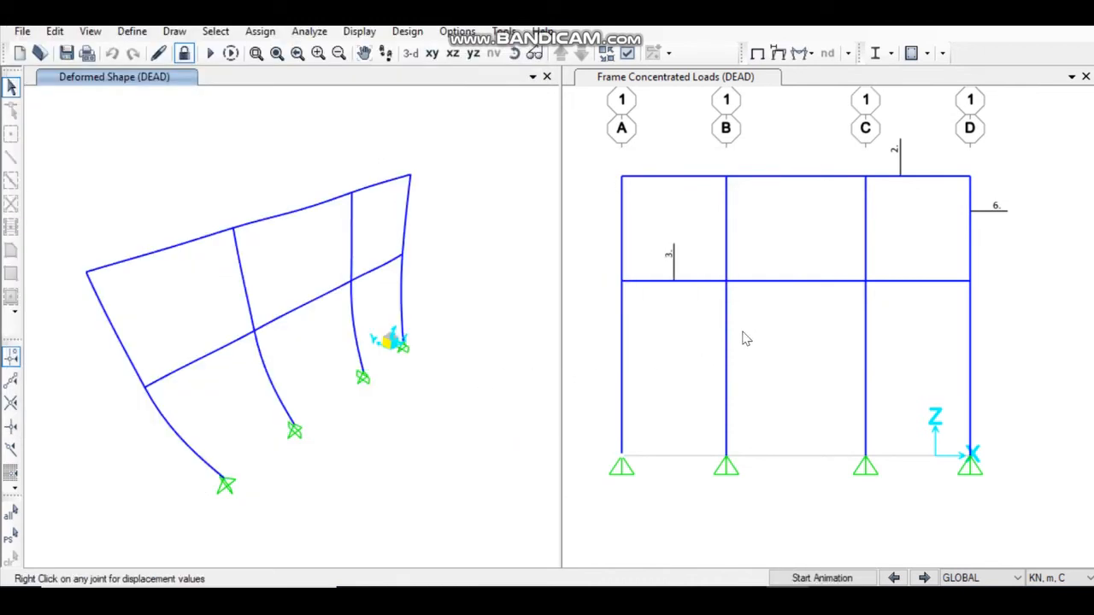
pyautogui.scroll(1, 265, 384)
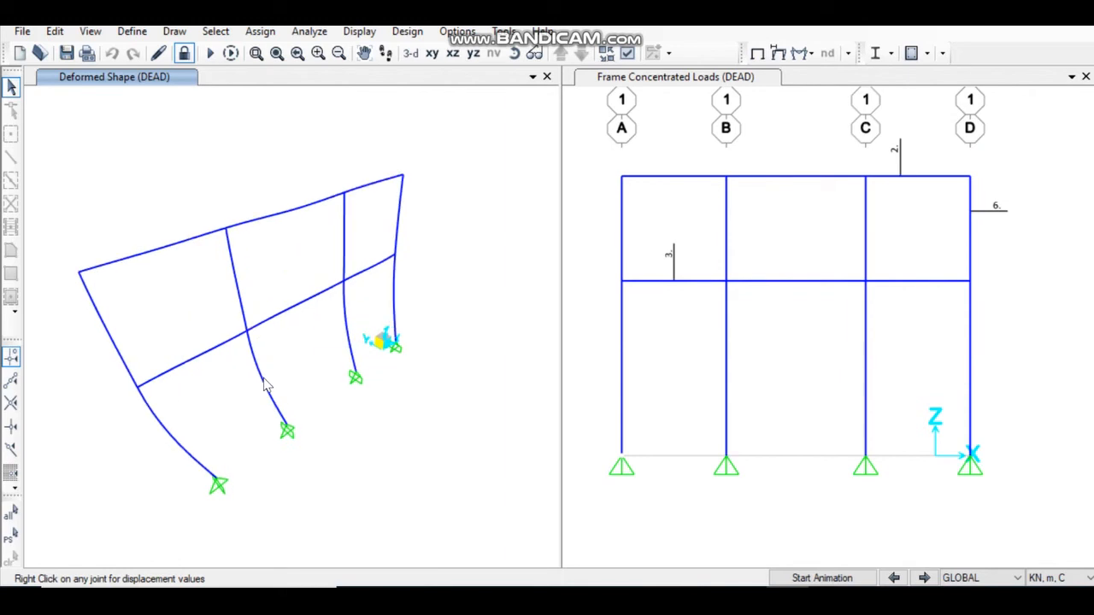
pyautogui.scroll(3, 266, 385)
pyautogui.scroll(-3, 265, 385)
# Set the design code in the steel frame design preferences to Indian IS 800:2007.
pyautogui.click(408, 31)
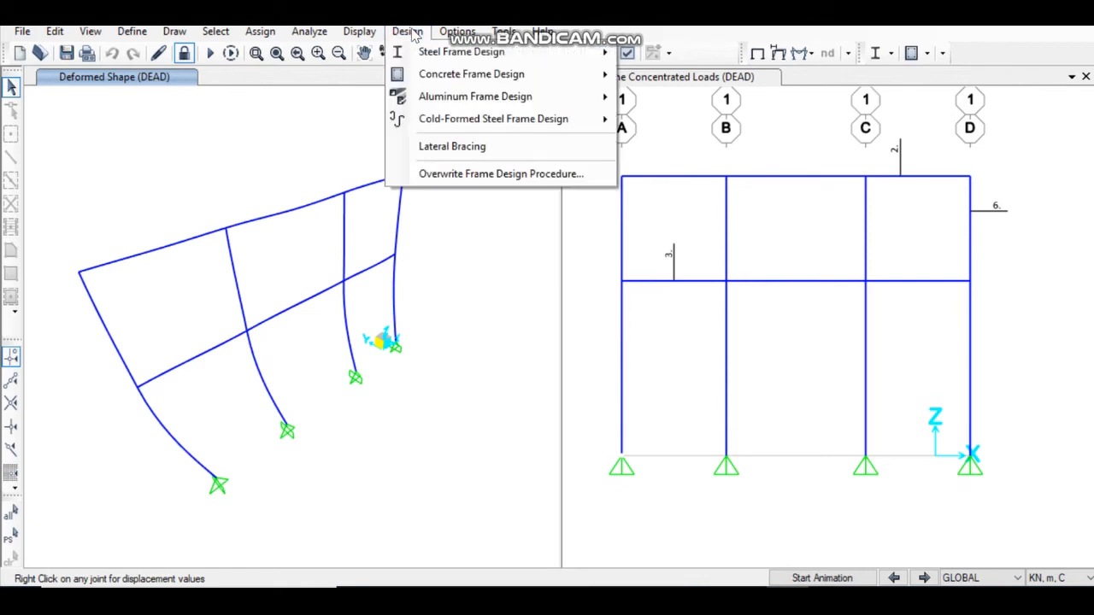
pyautogui.moveTo(440, 53)
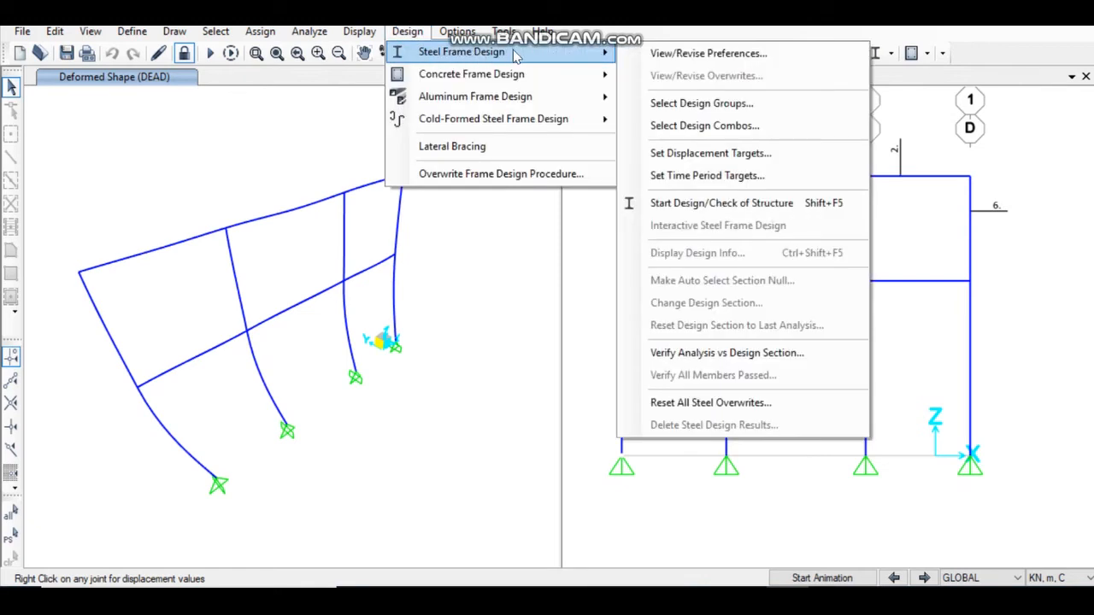
pyautogui.click(708, 54)
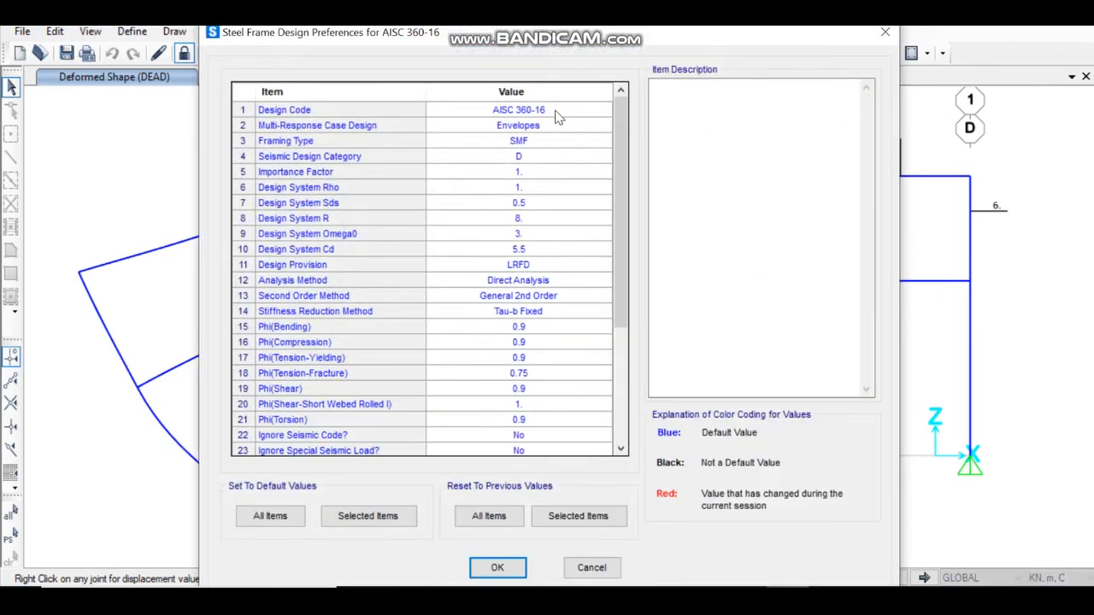
pyautogui.click(555, 115)
pyautogui.click(604, 112)
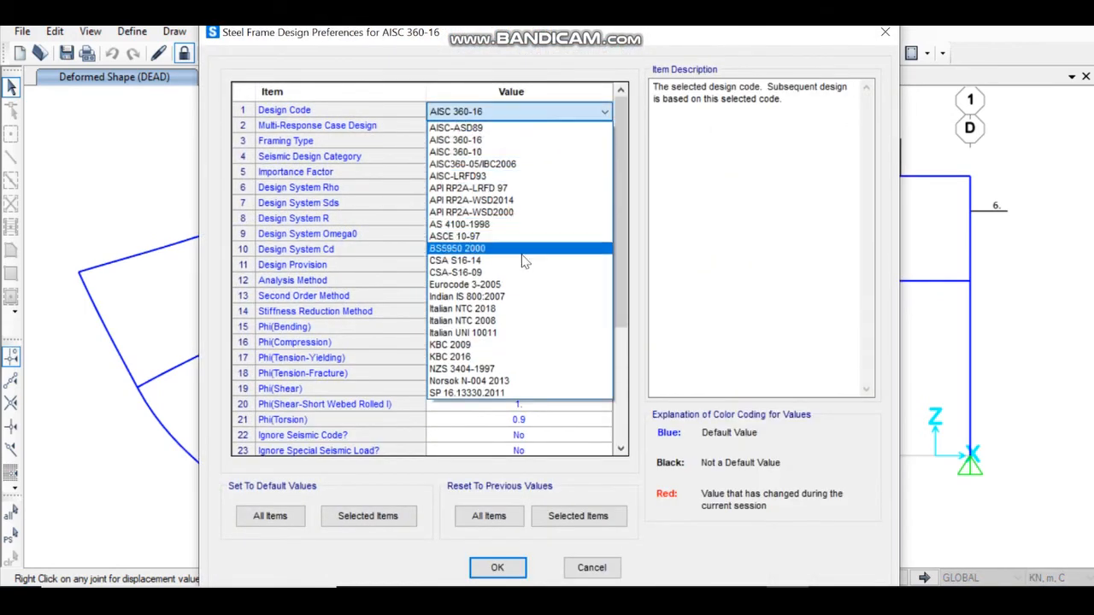
pyautogui.click(476, 299)
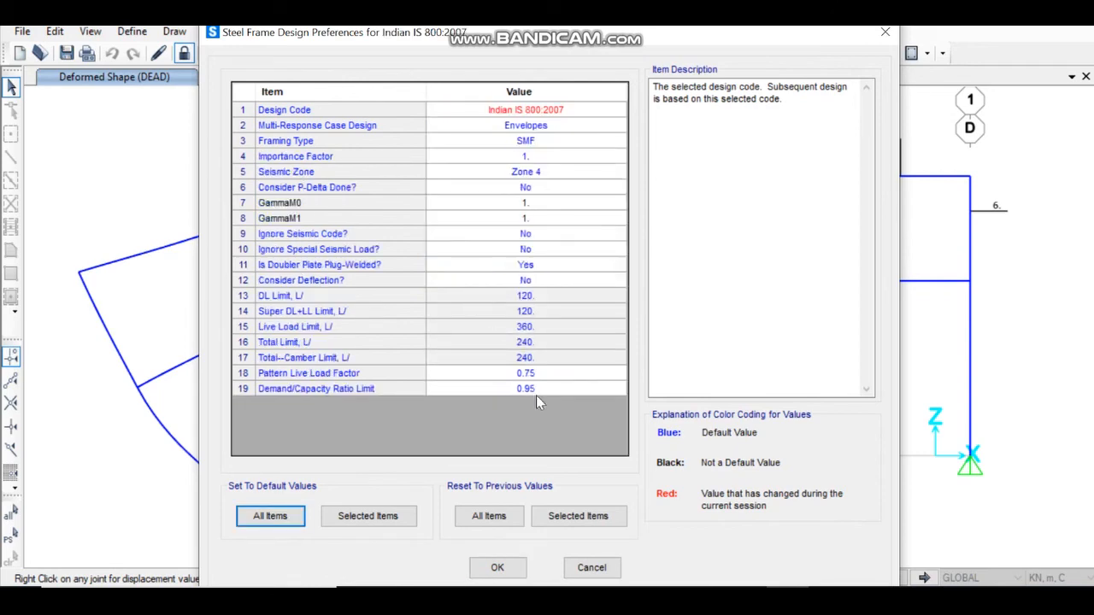
pyautogui.click(497, 567)
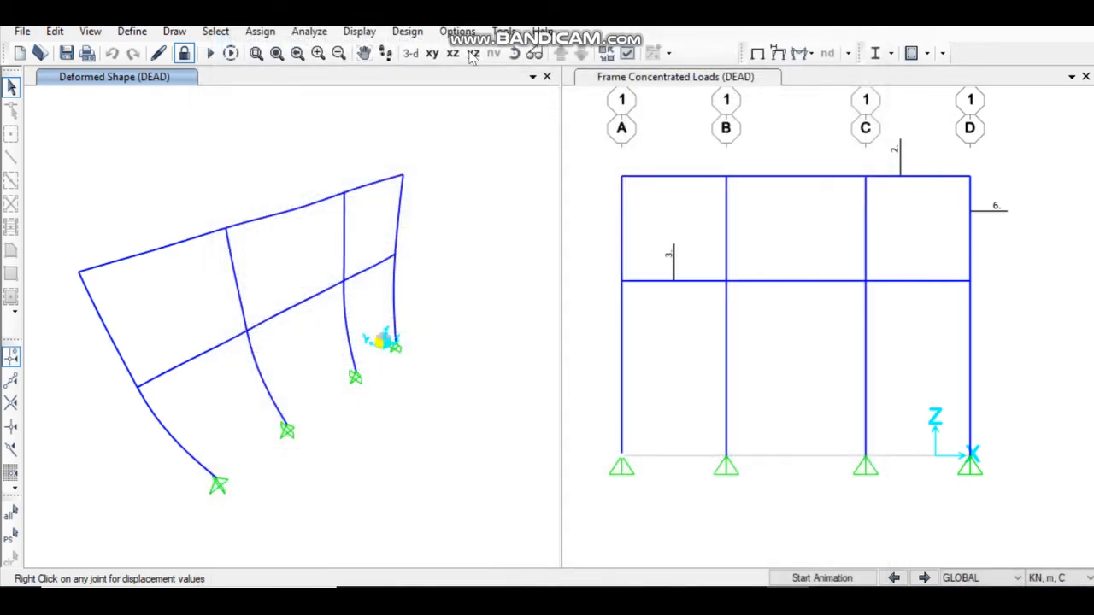
# Run the steel frame design check of the structure and examine the color-coded design sections in the 3-D view.
pyautogui.click(407, 31)
pyautogui.moveTo(462, 52)
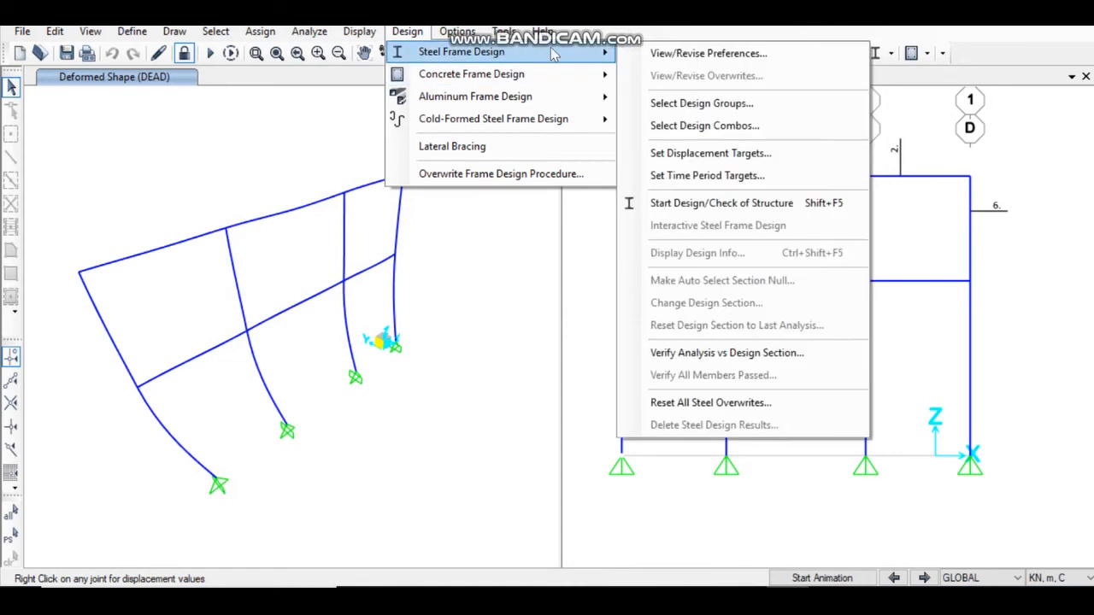
pyautogui.click(709, 204)
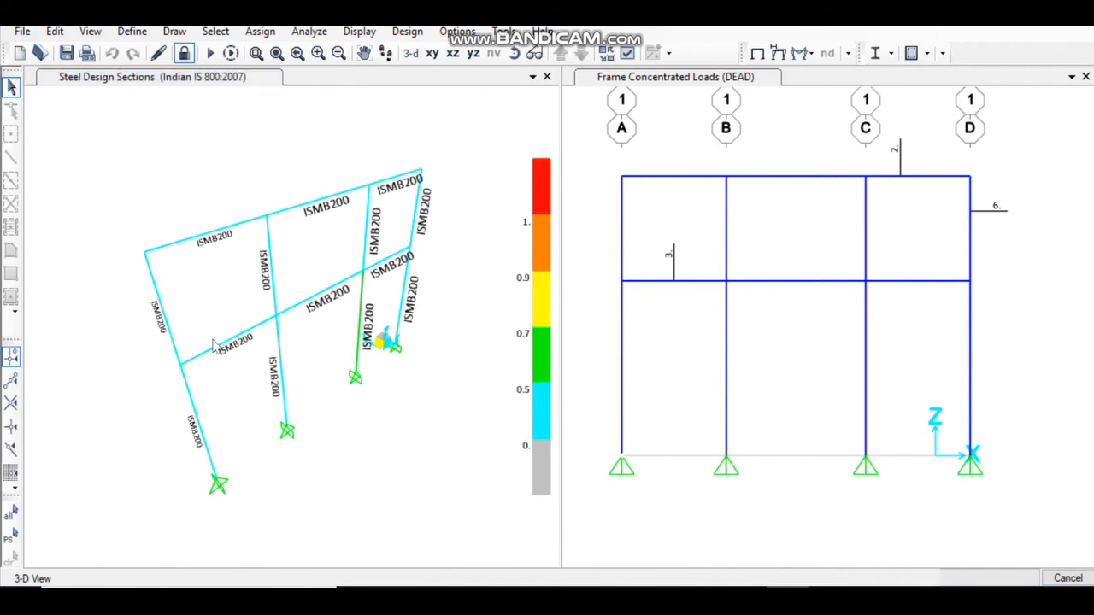
pyautogui.scroll(3, 226, 343)
pyautogui.scroll(-3, 303, 335)
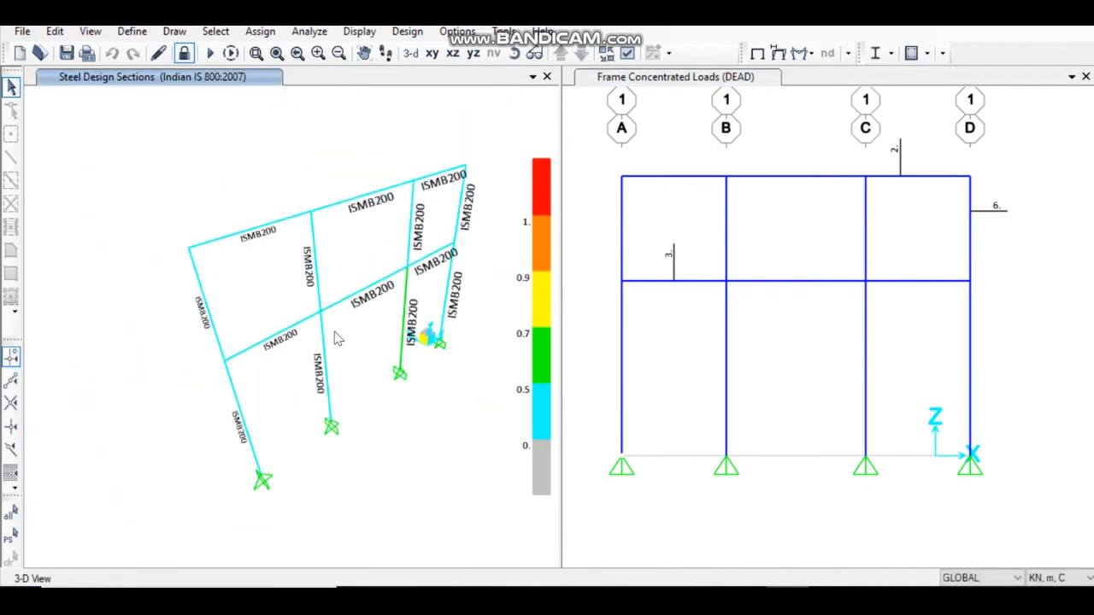
pyautogui.scroll(3, 361, 337)
pyautogui.scroll(-3, 361, 337)
# Verify whether all steel members pass the stress/capacity check.
pyautogui.click(408, 31)
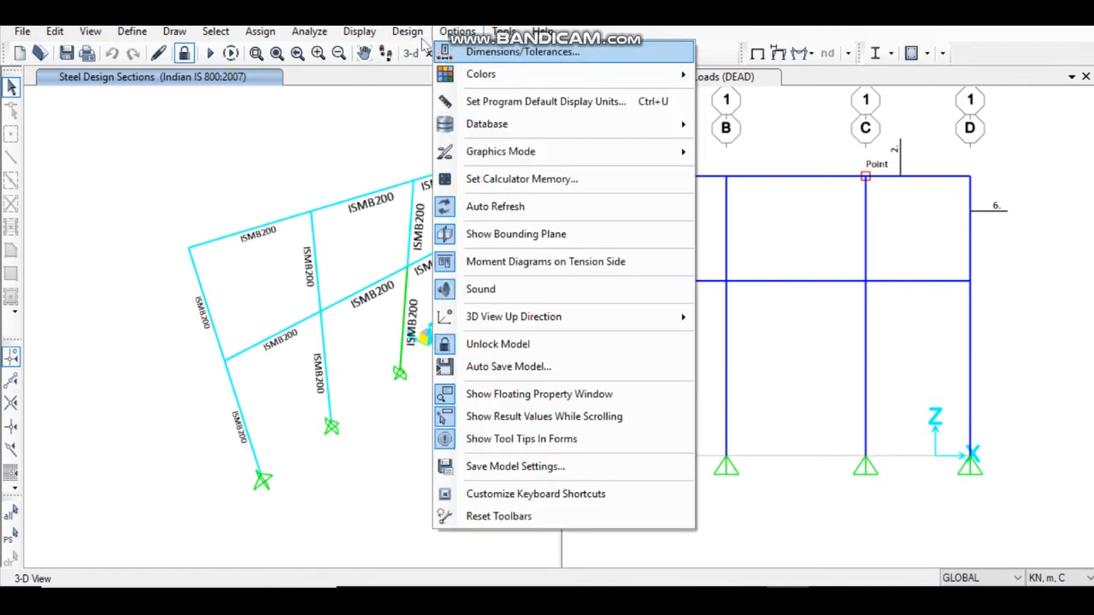
pyautogui.moveTo(597, 57)
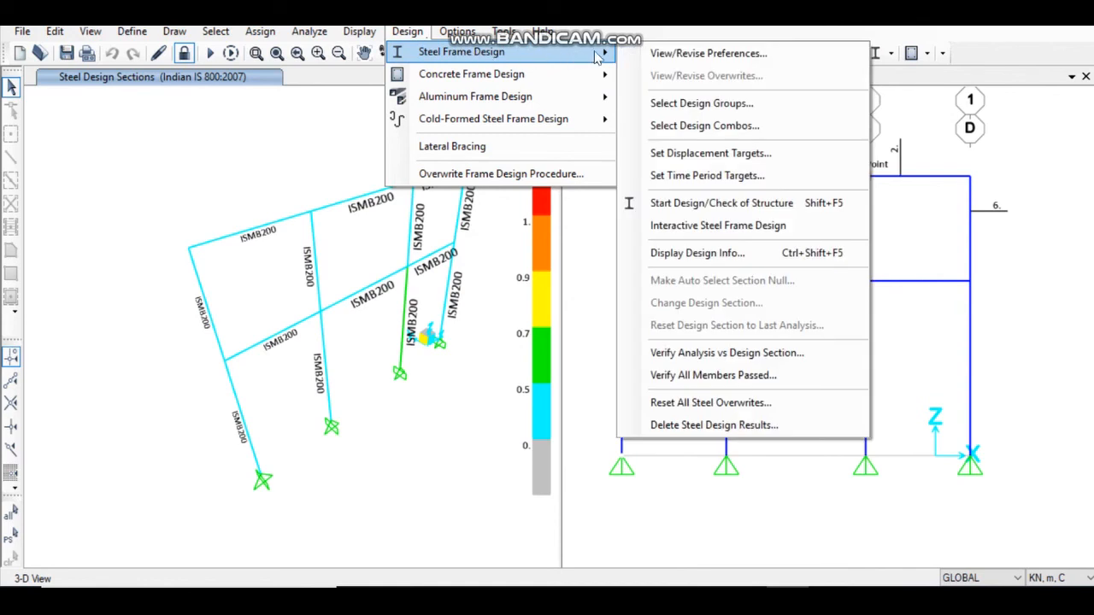
pyautogui.click(710, 376)
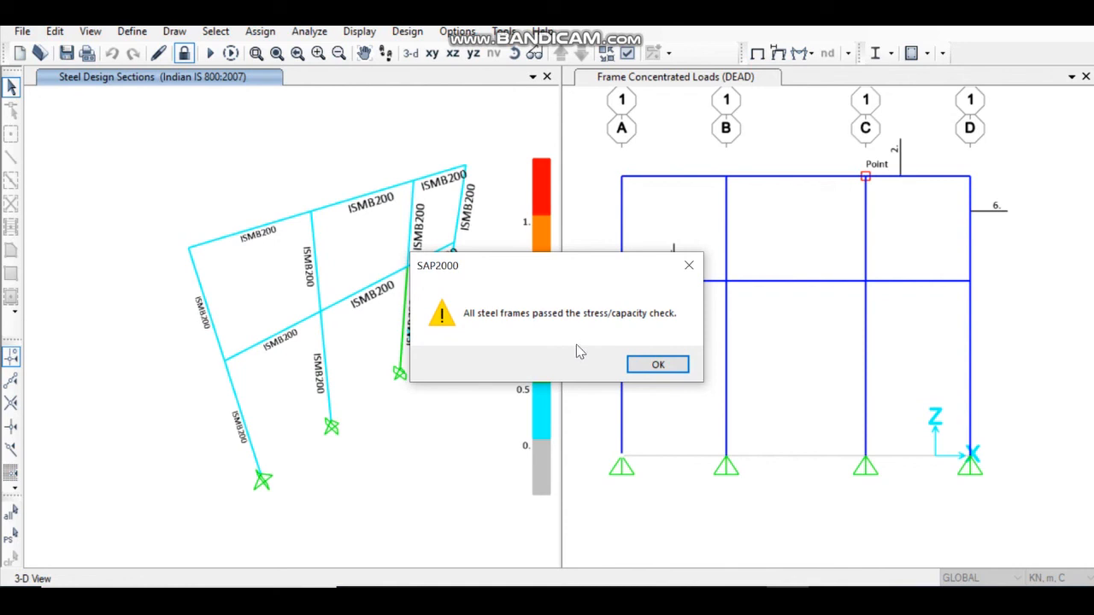
pyautogui.click(656, 366)
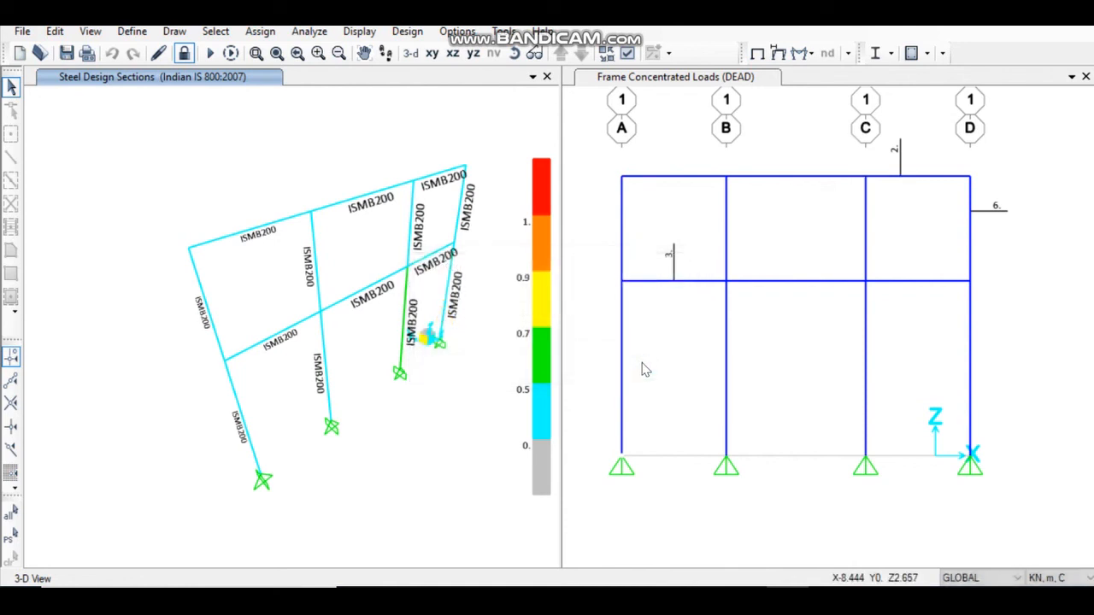
# Display the Moment 3-3 force diagram for the DEAD case as a filled diagram in the X-Z elevation view.
pyautogui.click(672, 76)
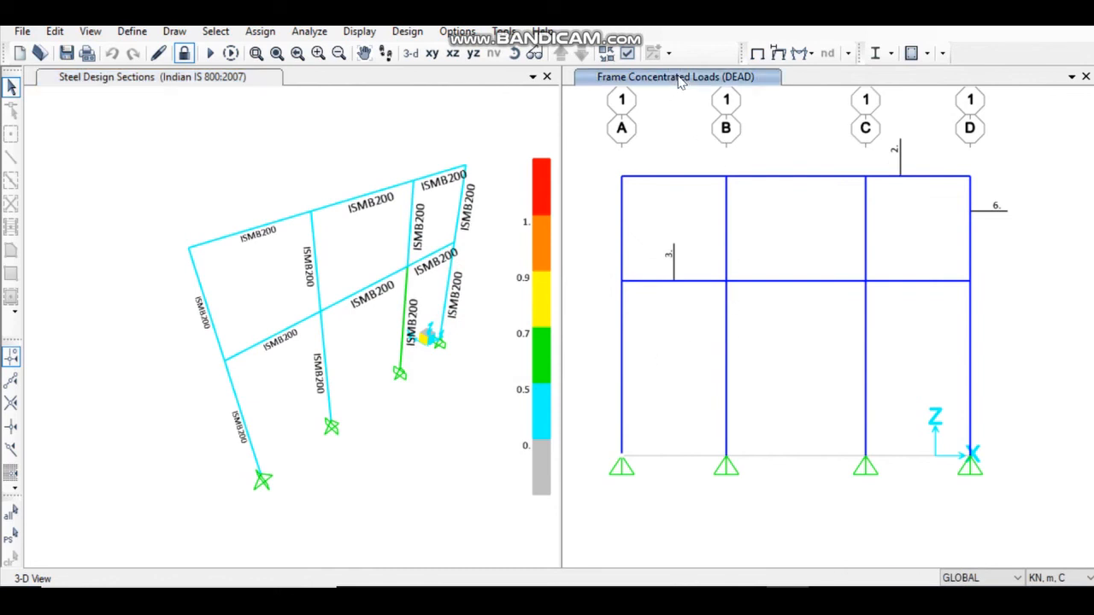
pyautogui.click(799, 55)
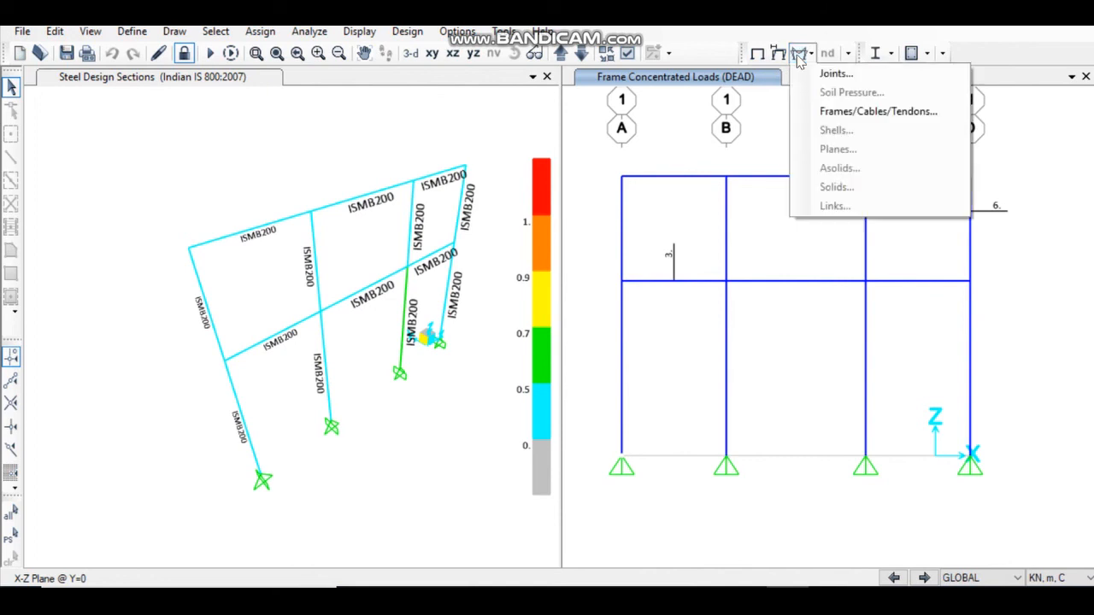
pyautogui.click(870, 111)
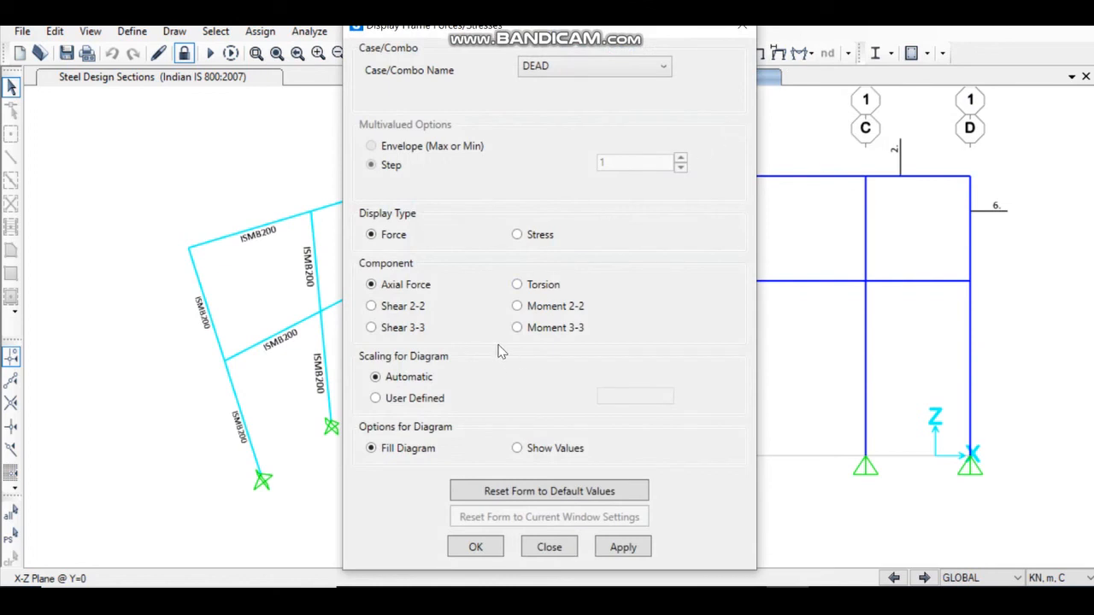
pyautogui.click(549, 328)
pyautogui.click(633, 549)
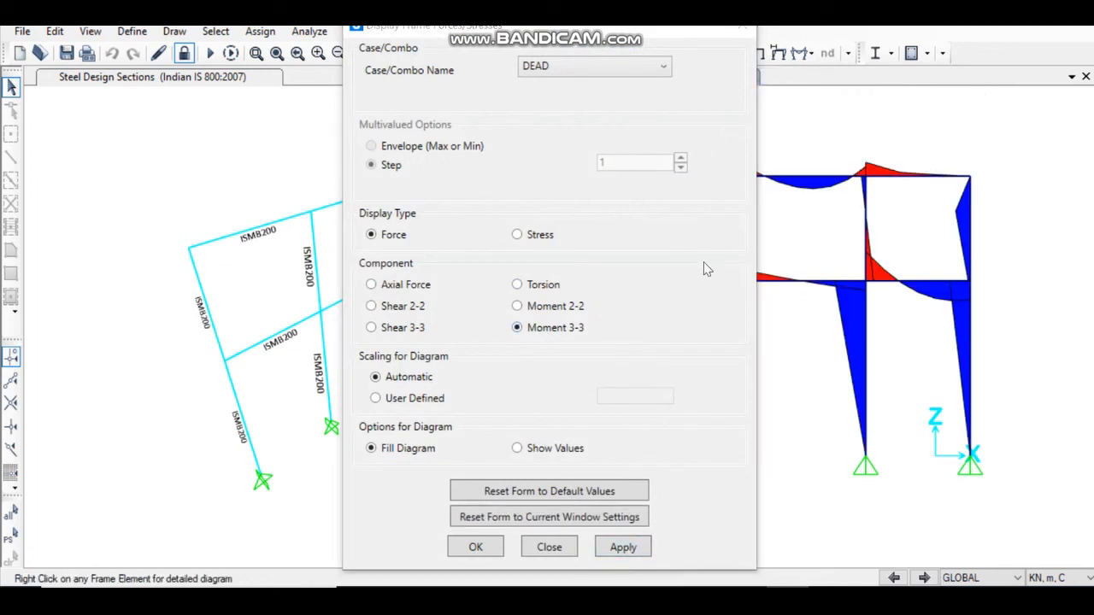
pyautogui.click(476, 549)
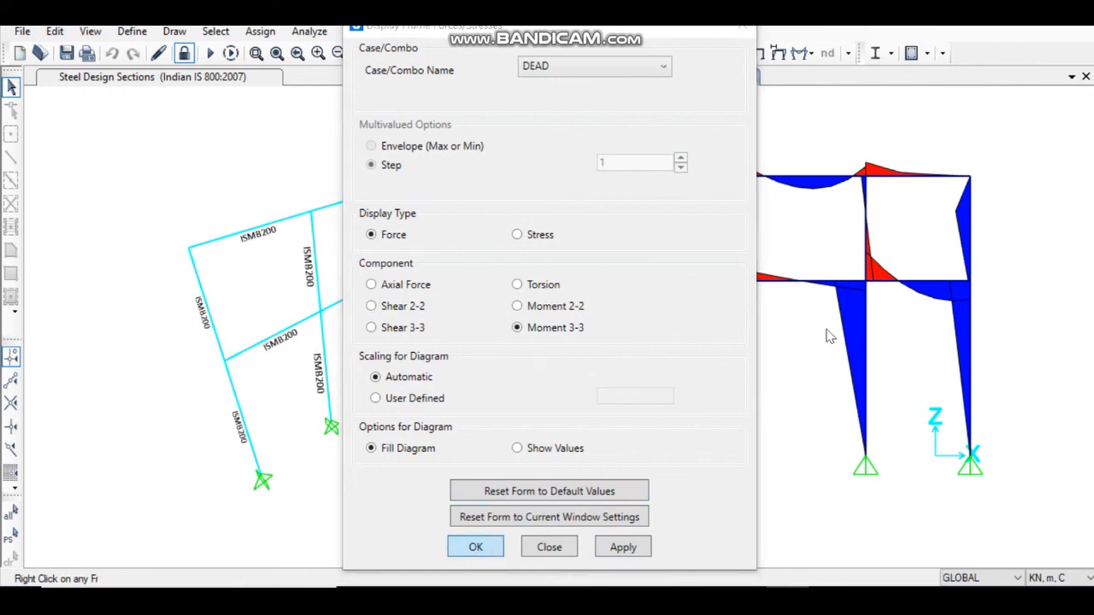
pyautogui.scroll(-2, 779, 344)
pyautogui.scroll(2, 778, 345)
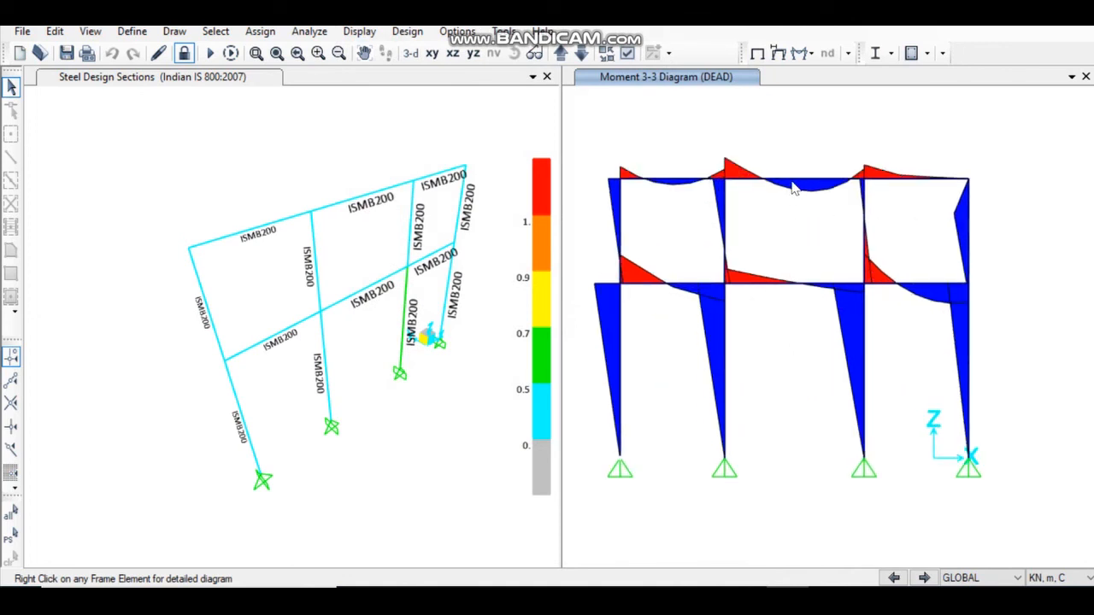
# Examine the shear, moment and deflection diagrams of the roof beam between grids B and C for the DEAD case.
pyautogui.moveTo(788, 186)
pyautogui.rightClick(788, 187)
pyautogui.moveTo(596, 45); pyautogui.dragTo(350, 37)
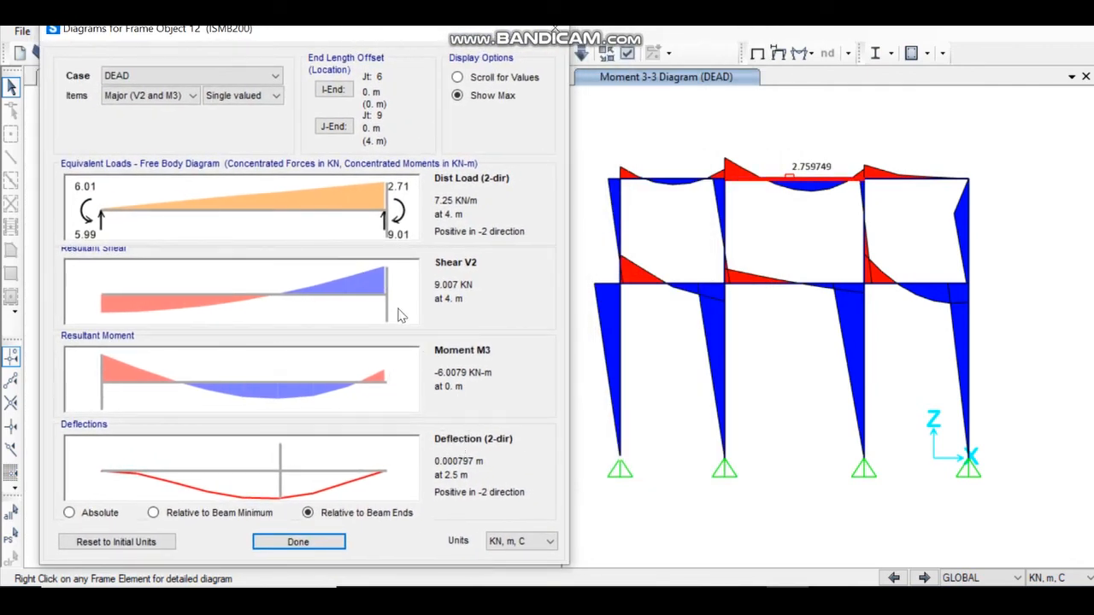
pyautogui.moveTo(386, 314)
pyautogui.mouseDown()
pyautogui.moveTo(94, 307)
pyautogui.moveTo(373, 317)
pyautogui.mouseUp()
pyautogui.click(298, 543)
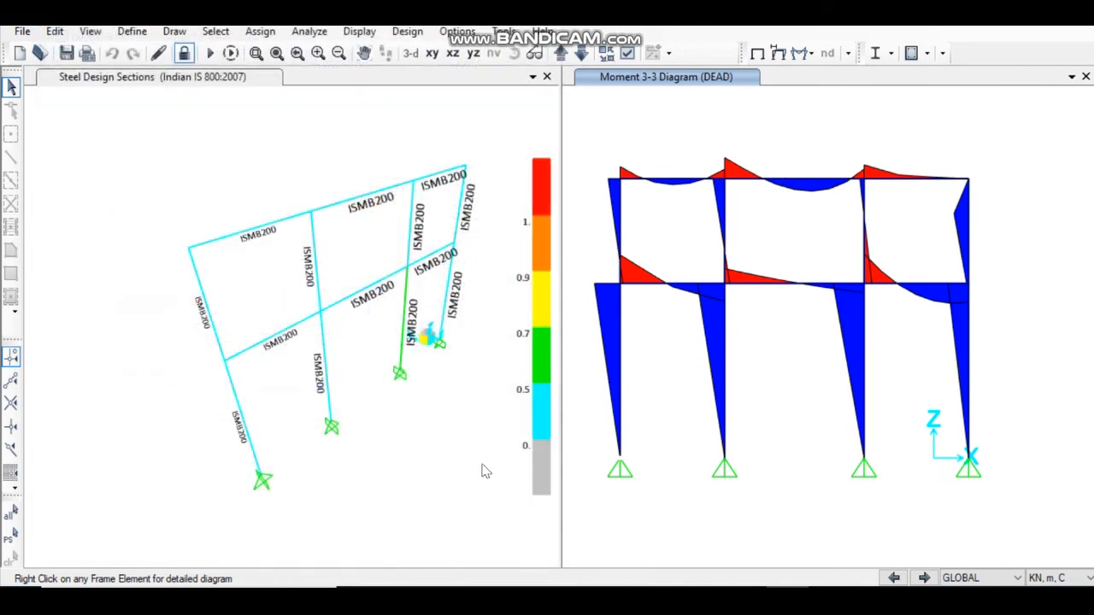